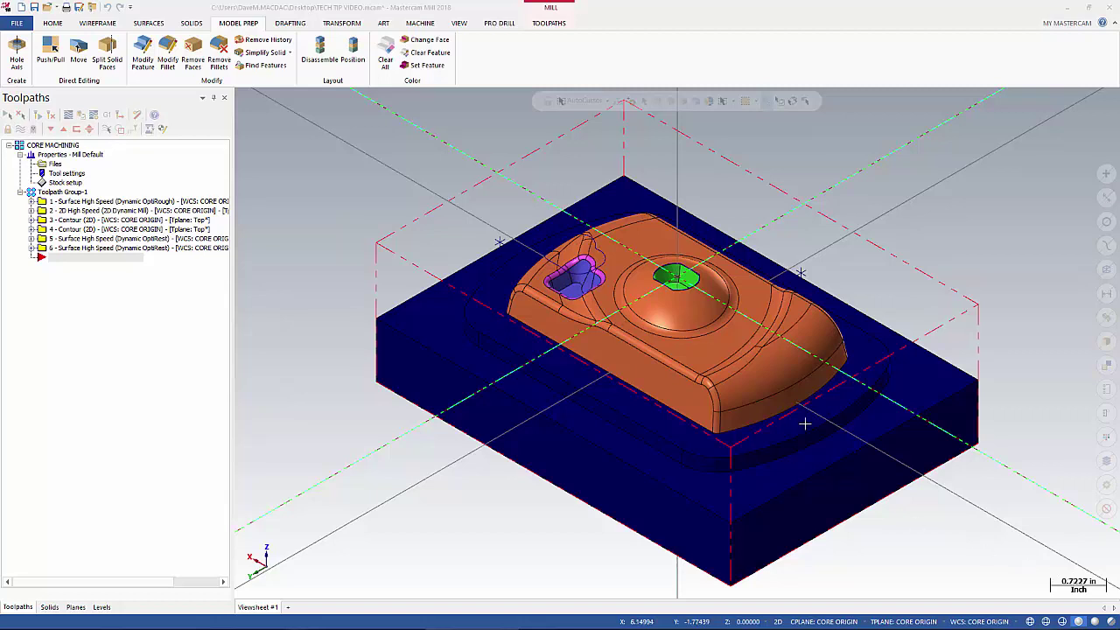
- Switch to the TOOLPATHS ribbon tab to show the toolpath creation commands
{"action": "left_click", "coordinate": [549, 23]}
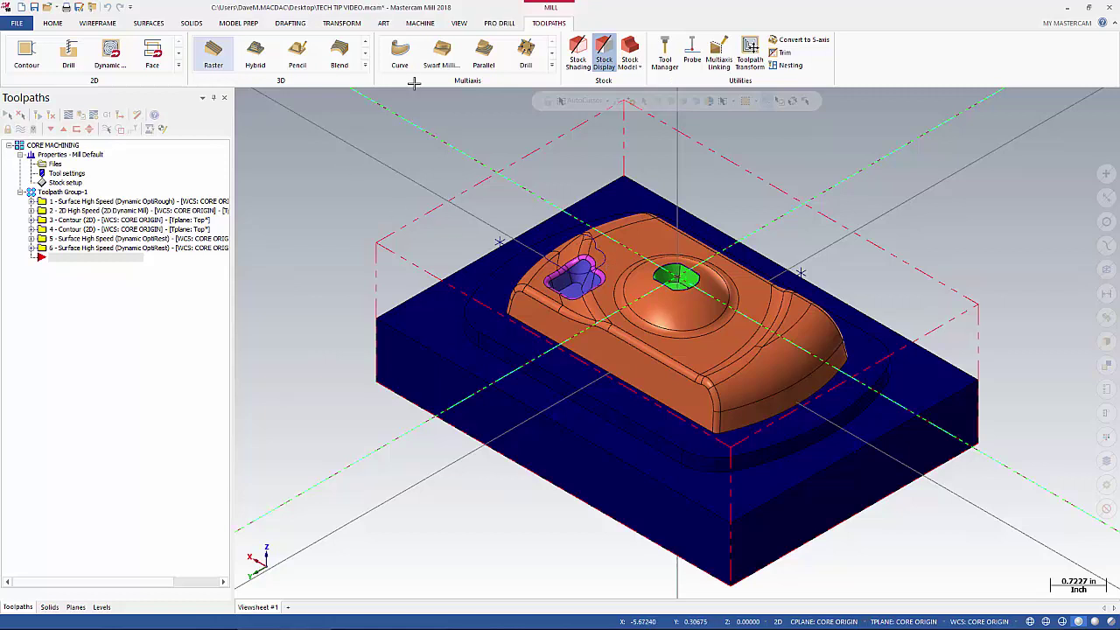
{"action": "left_click", "coordinate": [212, 54]}
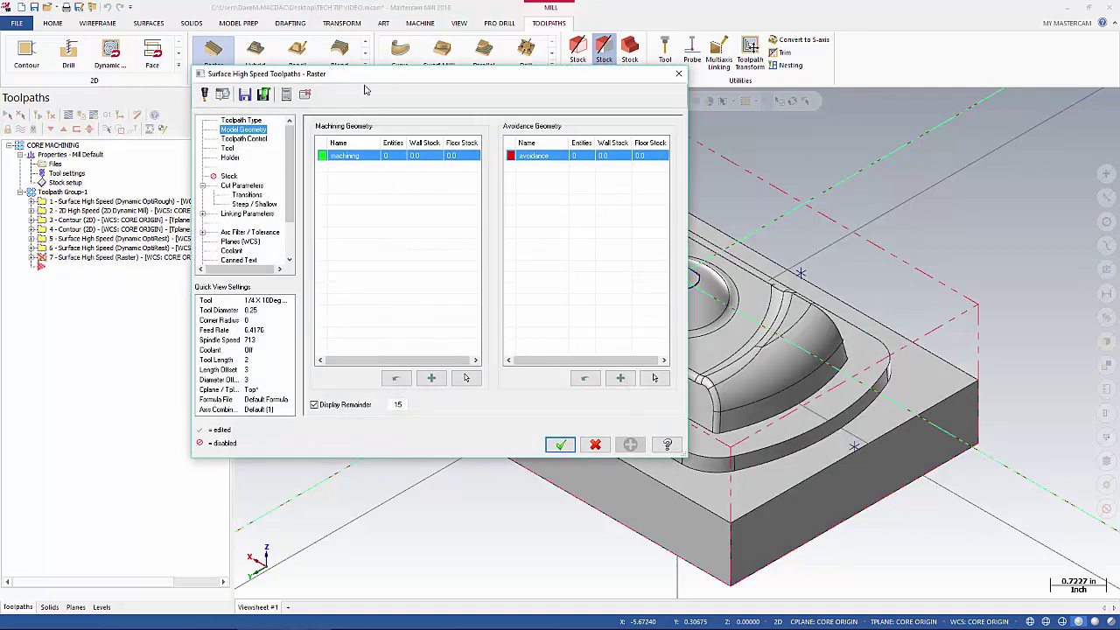
{"action": "left_click_drag", "start_coordinate": [365, 78], "coordinate": [350, 58]}
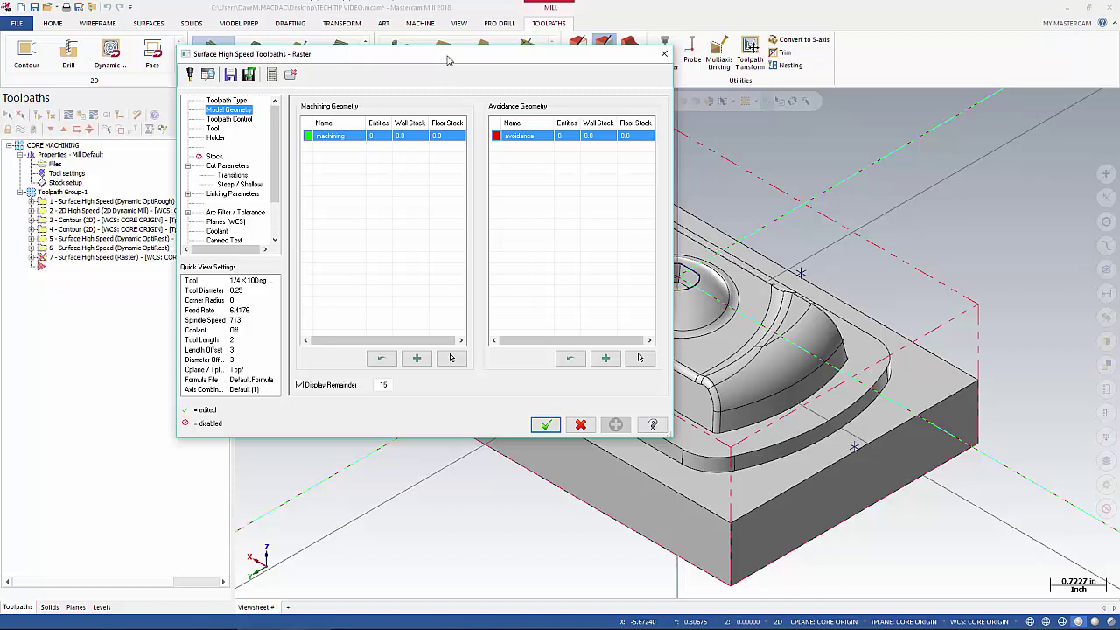
{"action": "left_click", "coordinate": [581, 425]}
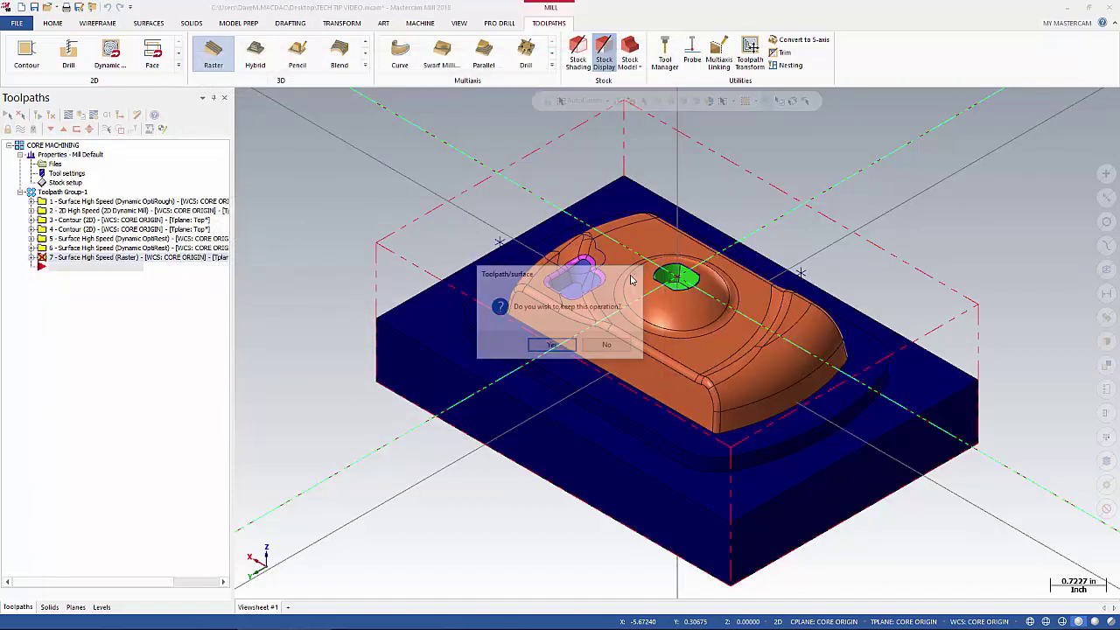
{"action": "left_click", "coordinate": [609, 343]}
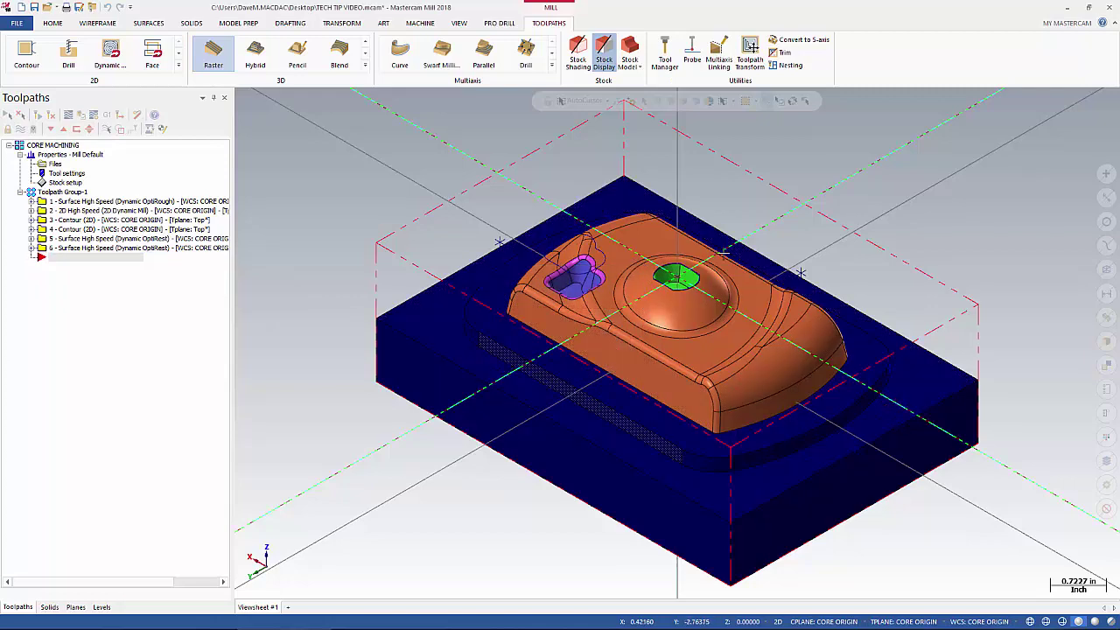
- Start a Surface High Speed Raster toolpath as operation 7, leaving Display Remainder on at 15
{"action": "left_click", "coordinate": [213, 52]}
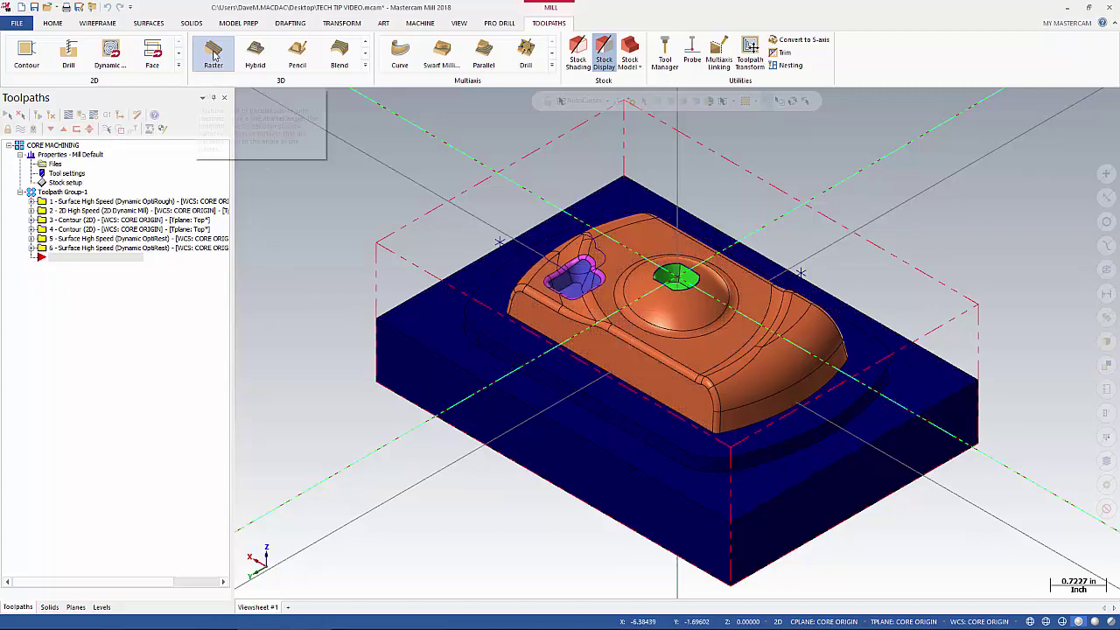
{"action": "left_click_drag", "start_coordinate": [423, 62], "coordinate": [385, 69]}
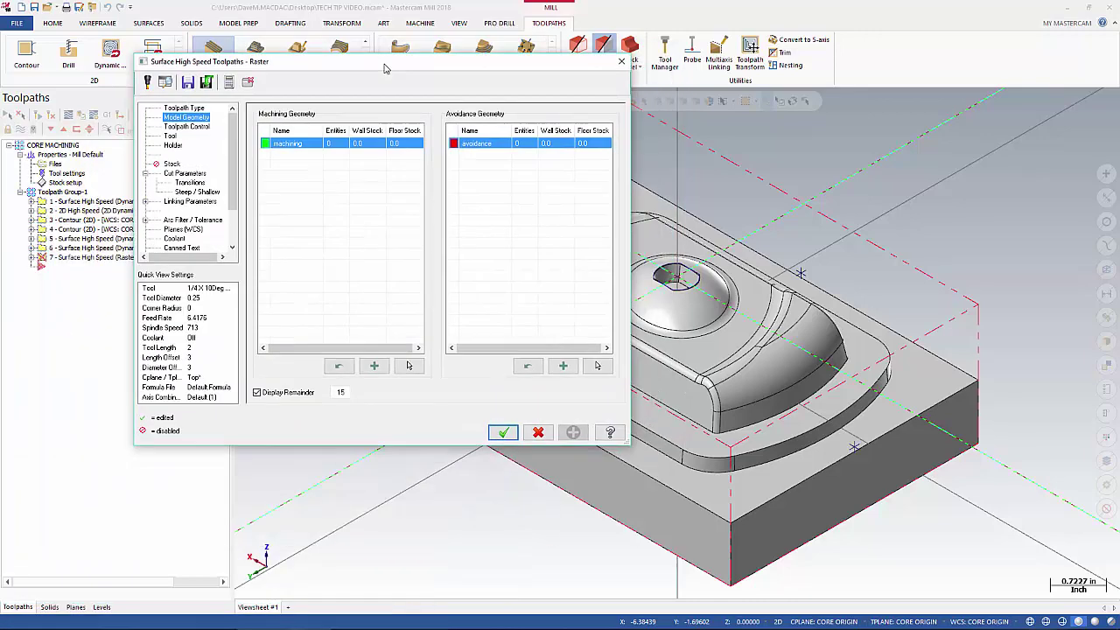
{"action": "left_click", "coordinate": [280, 396]}
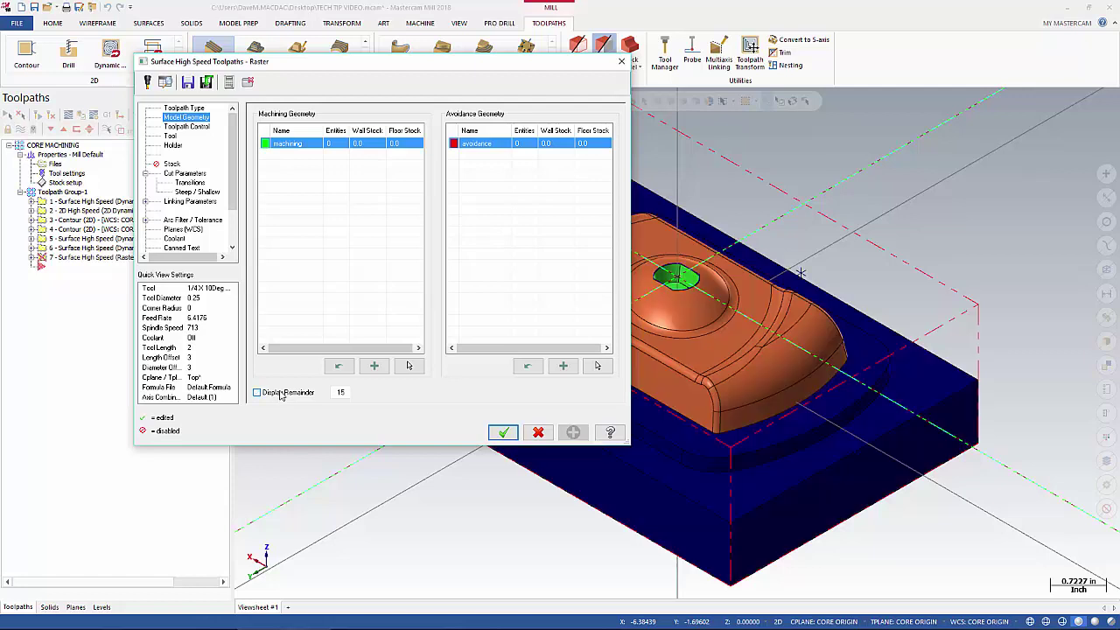
{"action": "left_click", "coordinate": [279, 394]}
{"action": "left_click", "coordinate": [280, 394]}
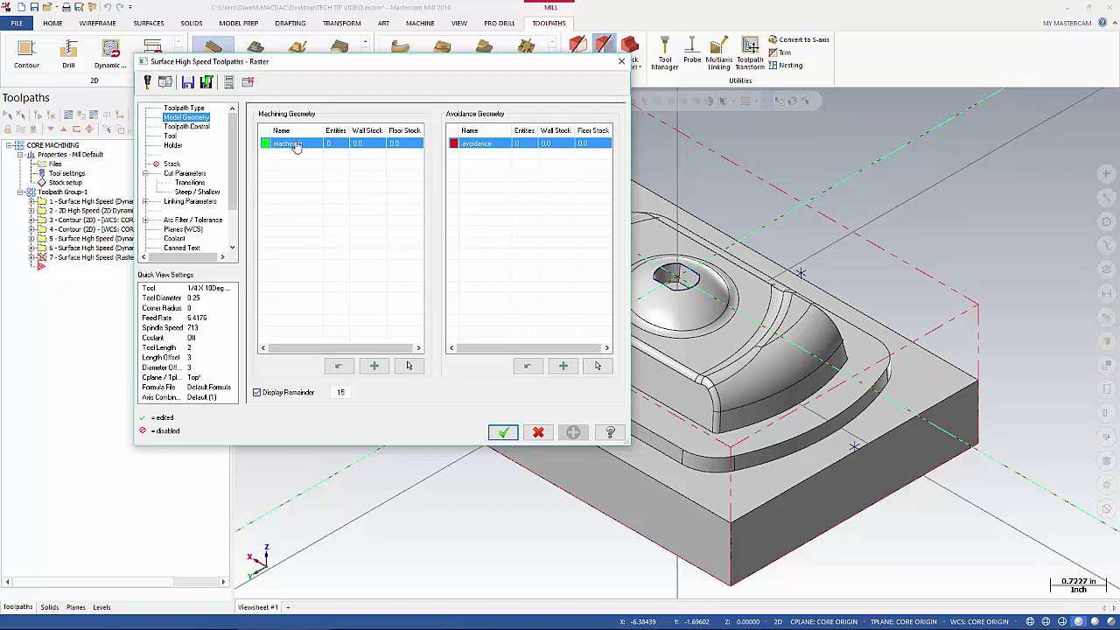
- Rename the first machining geometry group to 'Cut to Size' and begin picking its faces
{"action": "left_click", "coordinate": [296, 146]}
{"action": "type", "text": "Cut to Size"}
{"action": "key", "text": "Return"}
{"action": "left_click", "coordinate": [407, 366]}
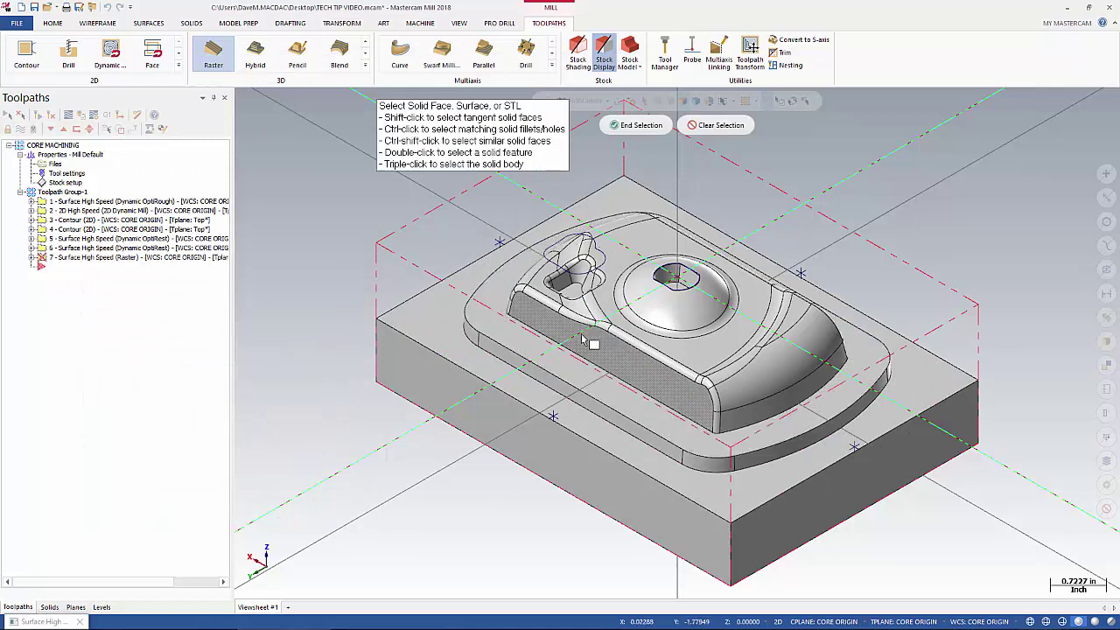
- Select all 39 faces of colour 136 for the Cut to Size group
{"action": "left_click", "coordinate": [1105, 440]}
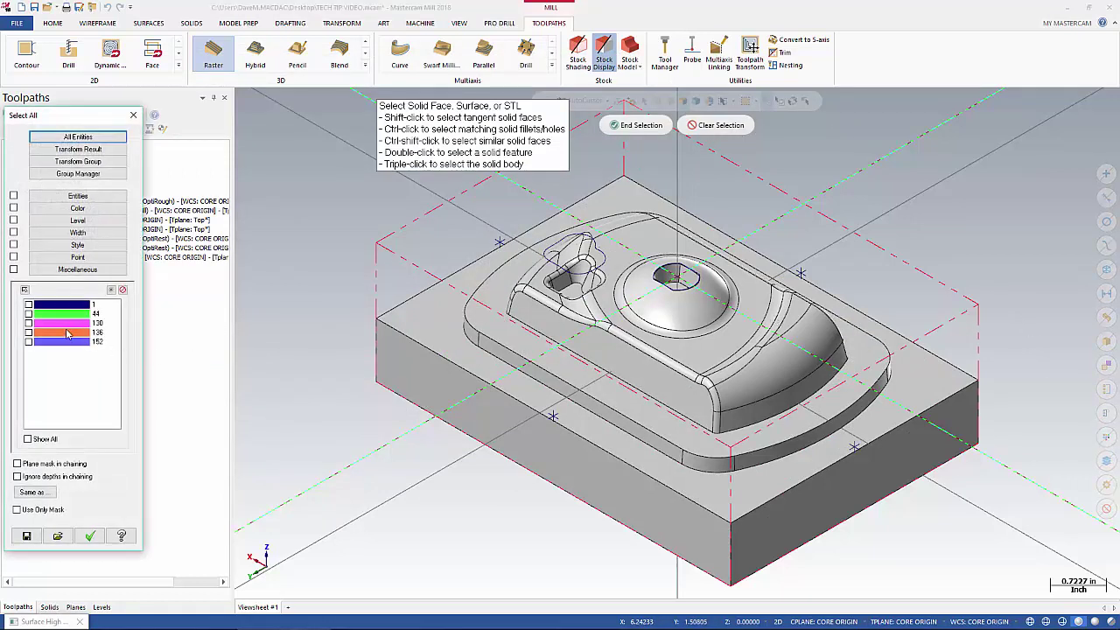
{"action": "left_click", "coordinate": [67, 333]}
{"action": "left_click", "coordinate": [78, 137]}
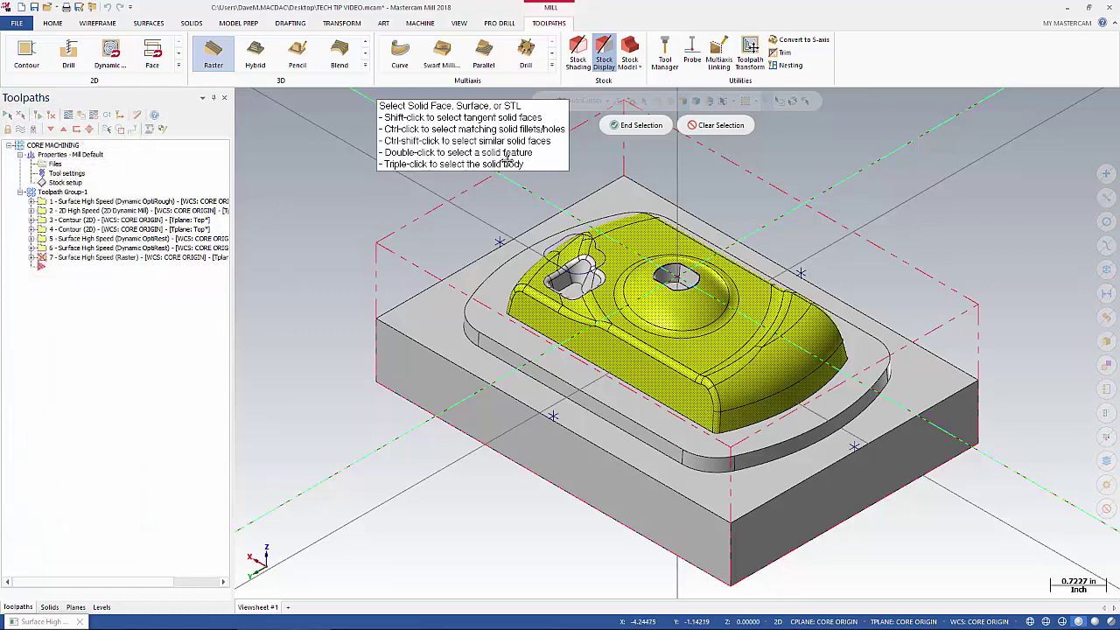
{"action": "left_click", "coordinate": [626, 130]}
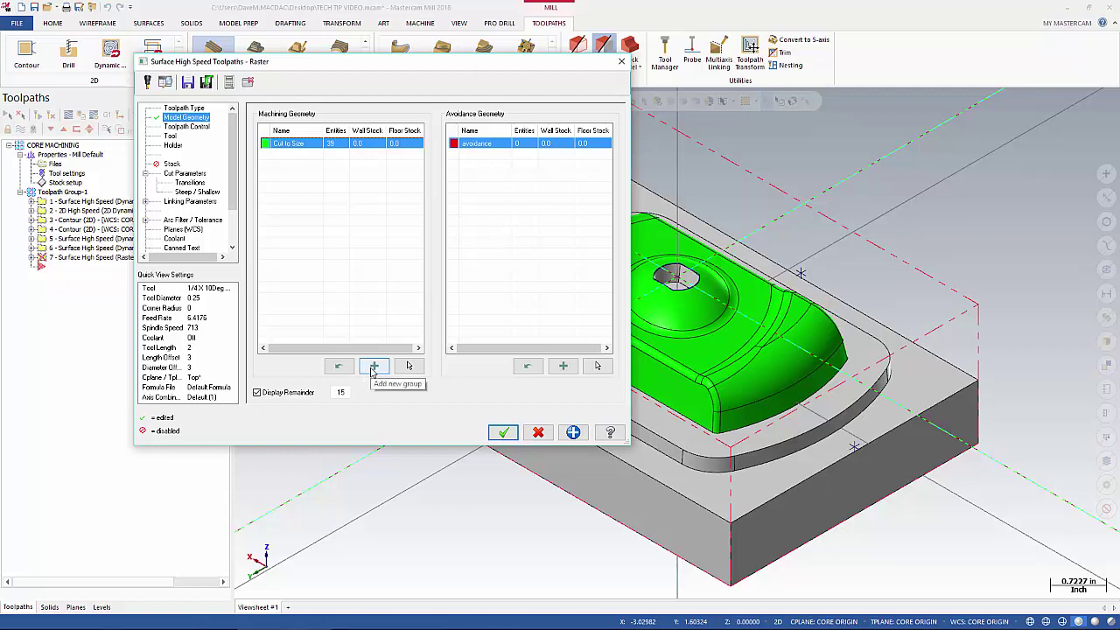
- Add a 'Stock to Leave .005' machining group with 0.005 wall and floor stock
{"action": "left_click", "coordinate": [373, 366]}
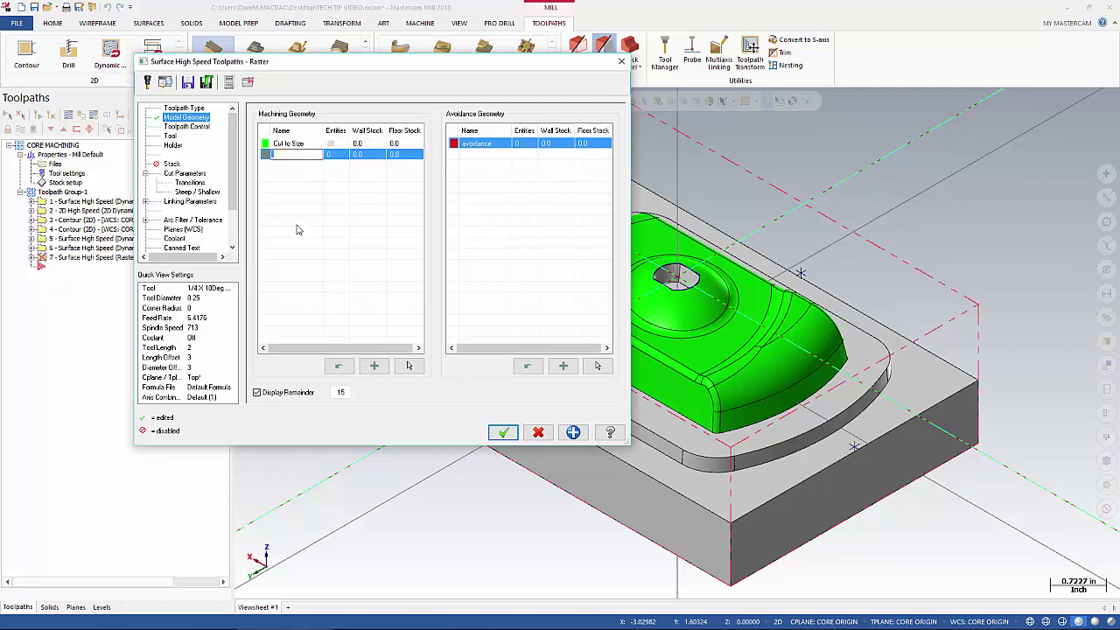
{"action": "type", "text": "Sc"}
{"action": "type", "text": "ock to Leave"}
{"action": "type", "text": " .00"}
{"action": "type", "text": "5"}
{"action": "key", "text": "Return"}
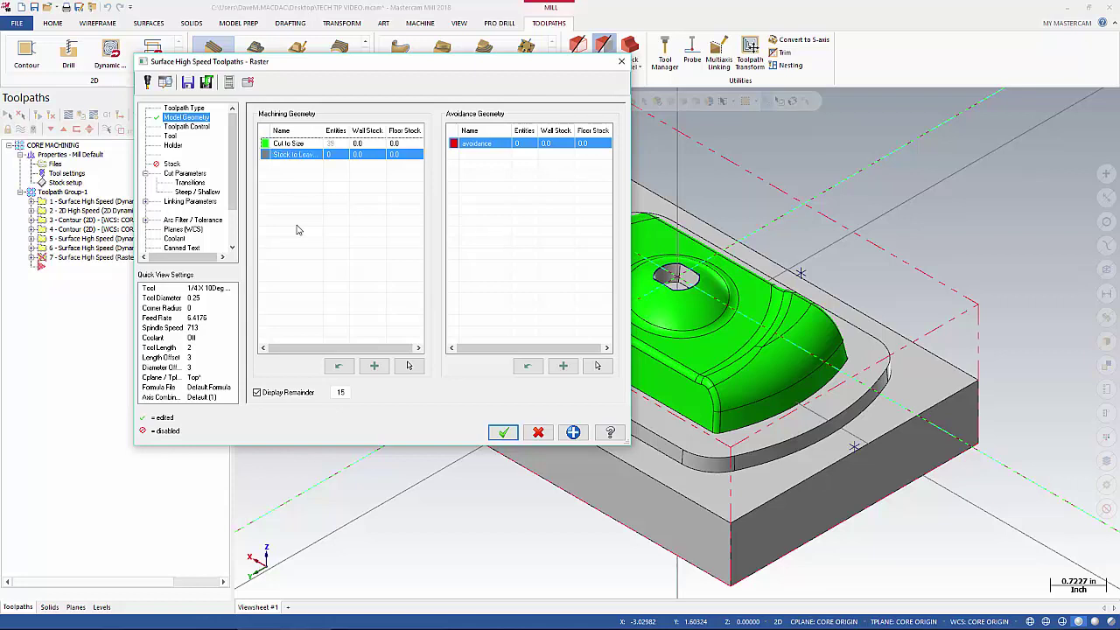
{"action": "double_click", "coordinate": [363, 155]}
{"action": "type", "text": "005"}
{"action": "left_click", "coordinate": [405, 159]}
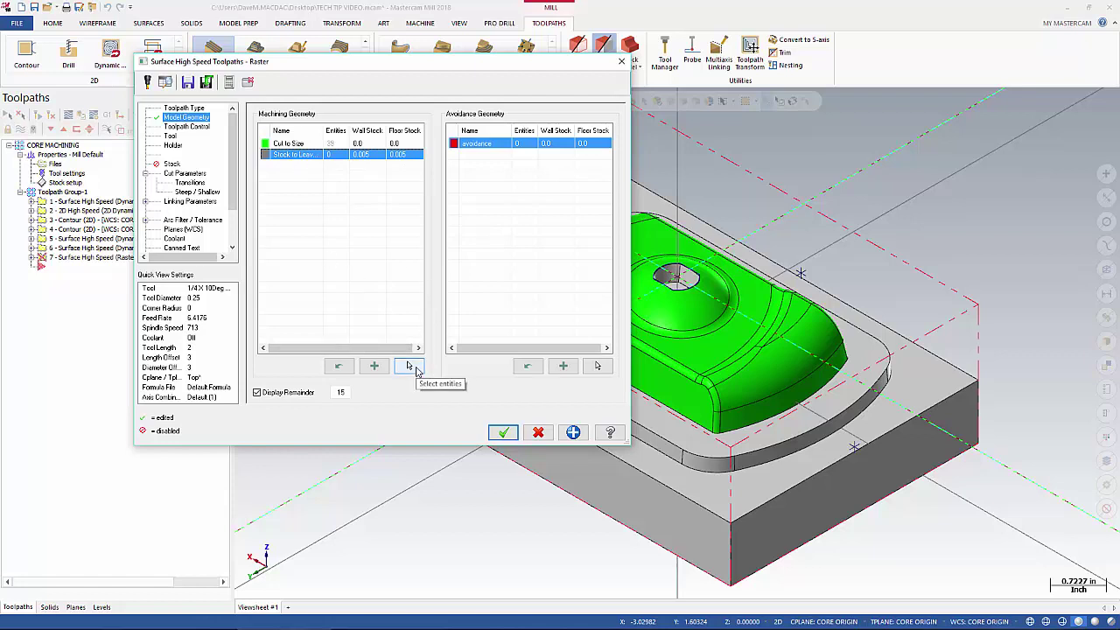
- End the stock group's face selection without picking anything and turn Display Remainder off
{"action": "left_click", "coordinate": [411, 368]}
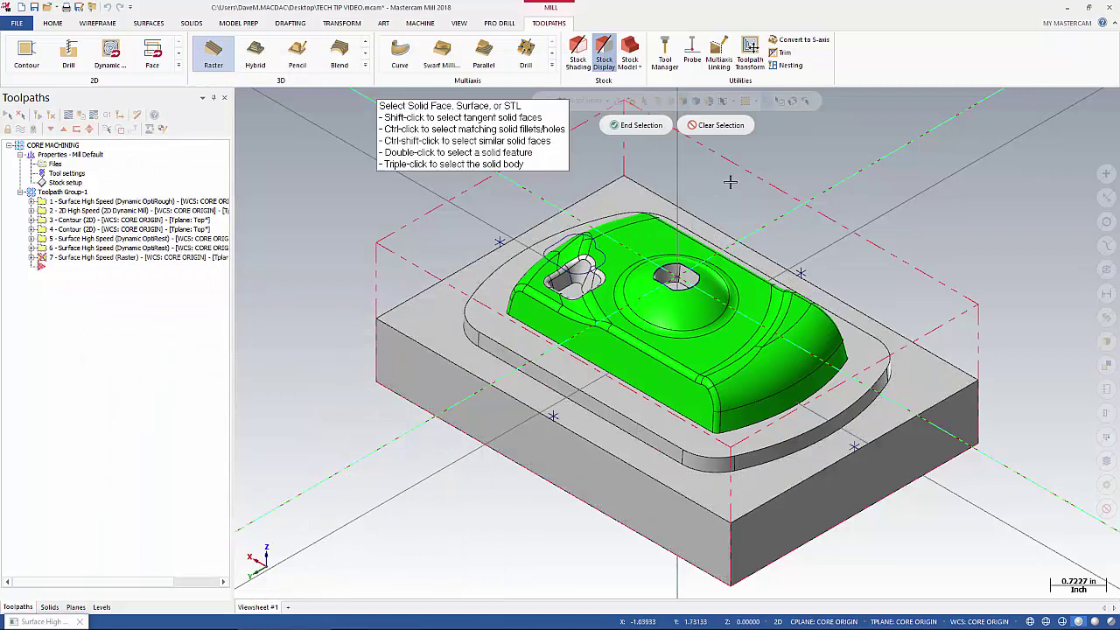
{"action": "left_click", "coordinate": [1105, 437]}
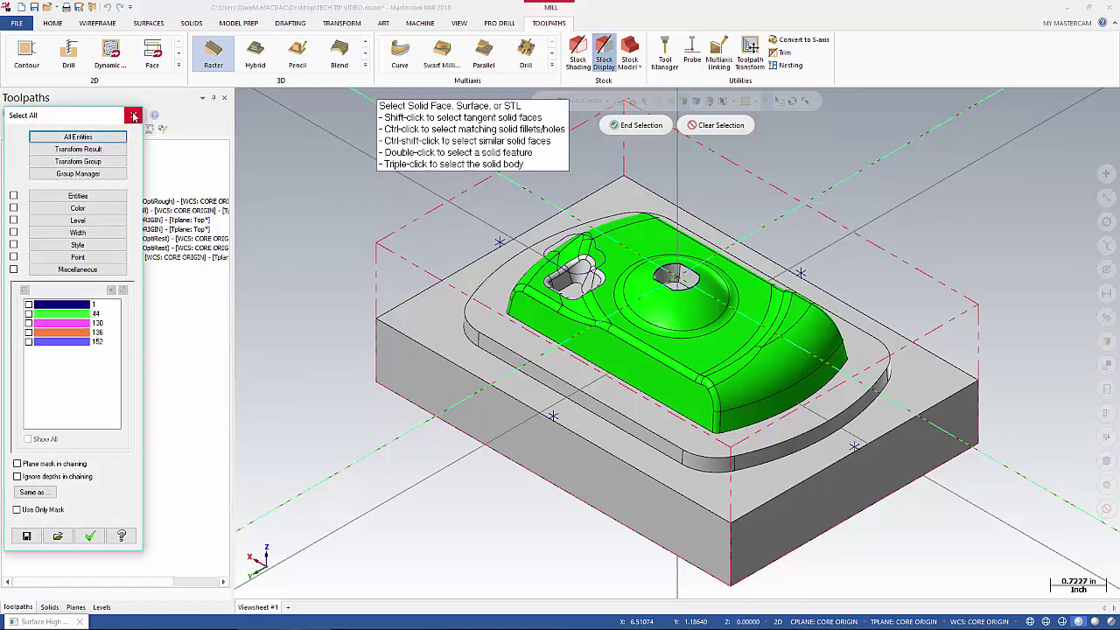
{"action": "left_click", "coordinate": [134, 115]}
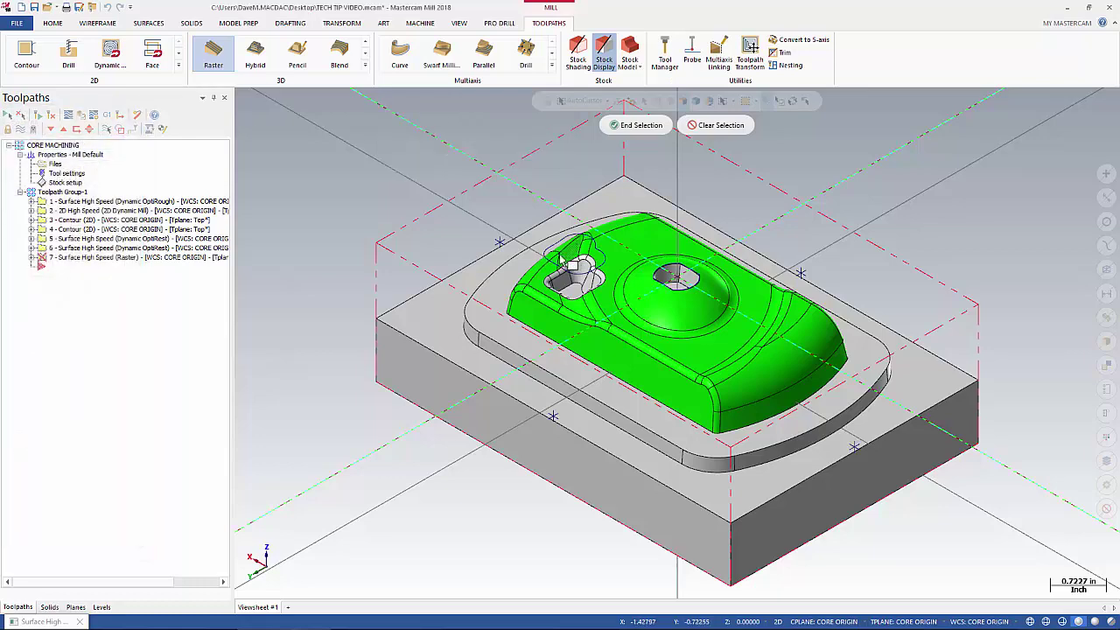
{"action": "key", "text": "Return"}
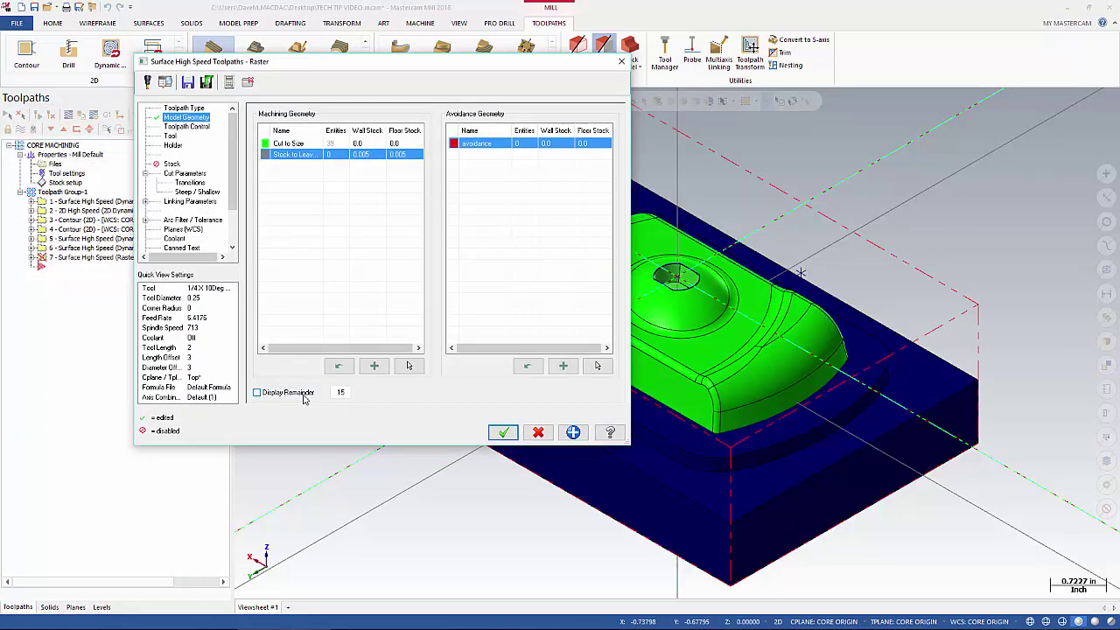
{"action": "left_click", "coordinate": [304, 398]}
- Make Stock to Leave .005 current and select the pocket faces of colours 152 and 130
{"action": "left_click_drag", "start_coordinate": [488, 62], "coordinate": [393, 76]}
{"action": "left_click", "coordinate": [194, 170]}
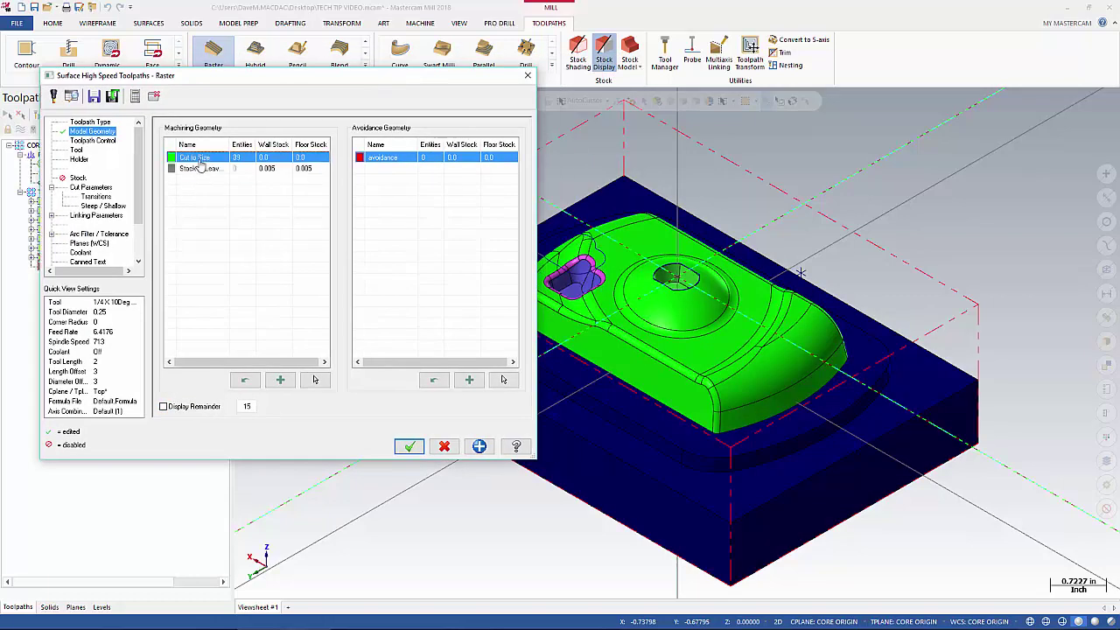
{"action": "left_click", "coordinate": [194, 172]}
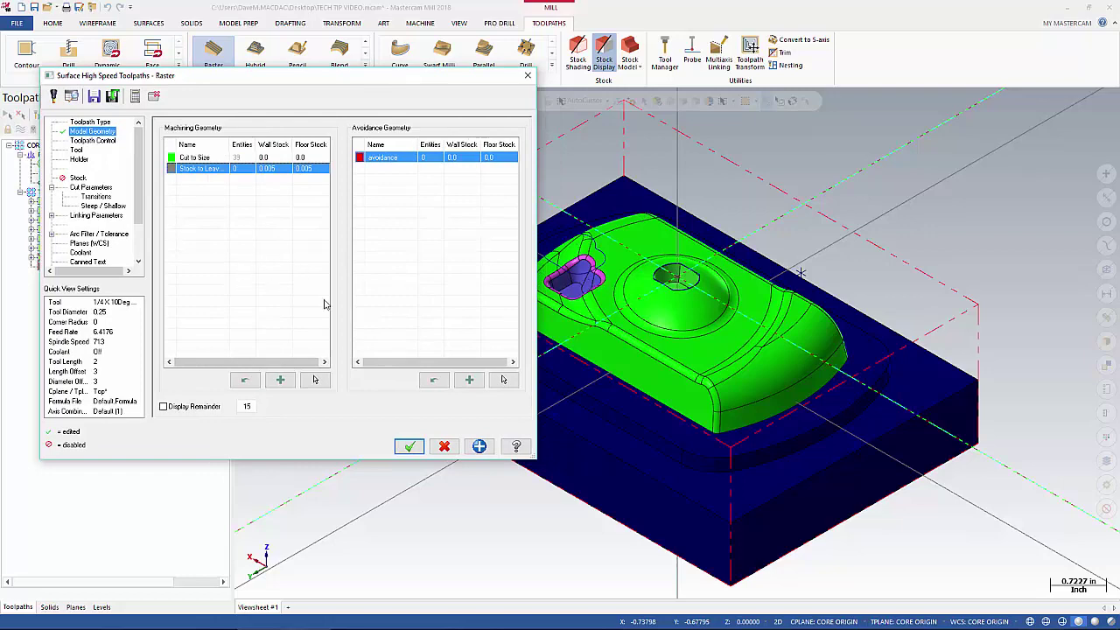
{"action": "left_click", "coordinate": [316, 381]}
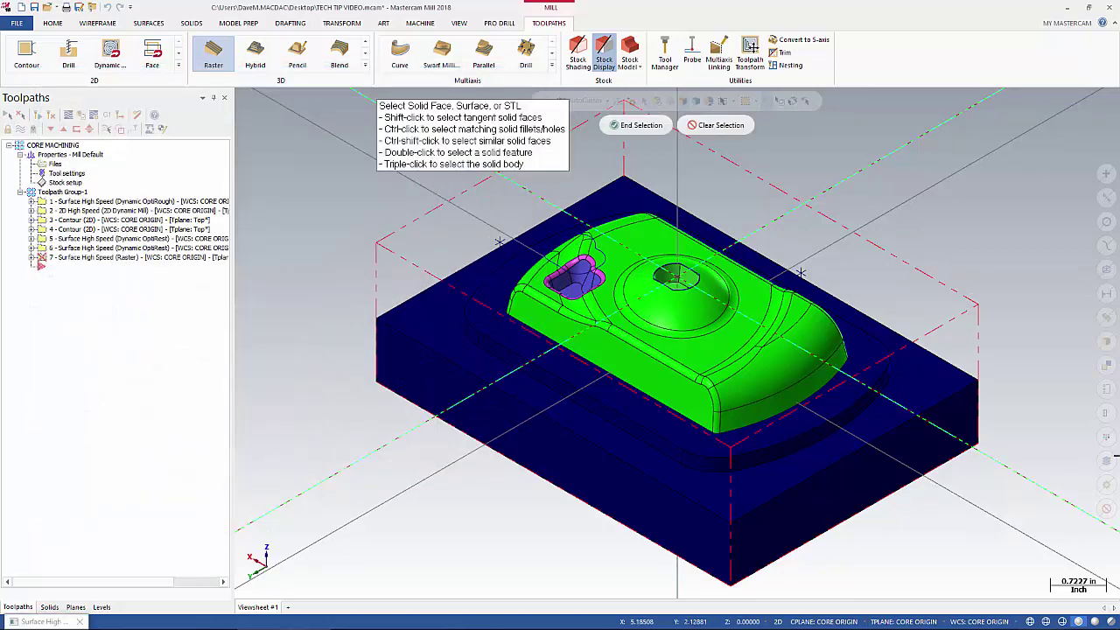
{"action": "left_click", "coordinate": [1107, 436]}
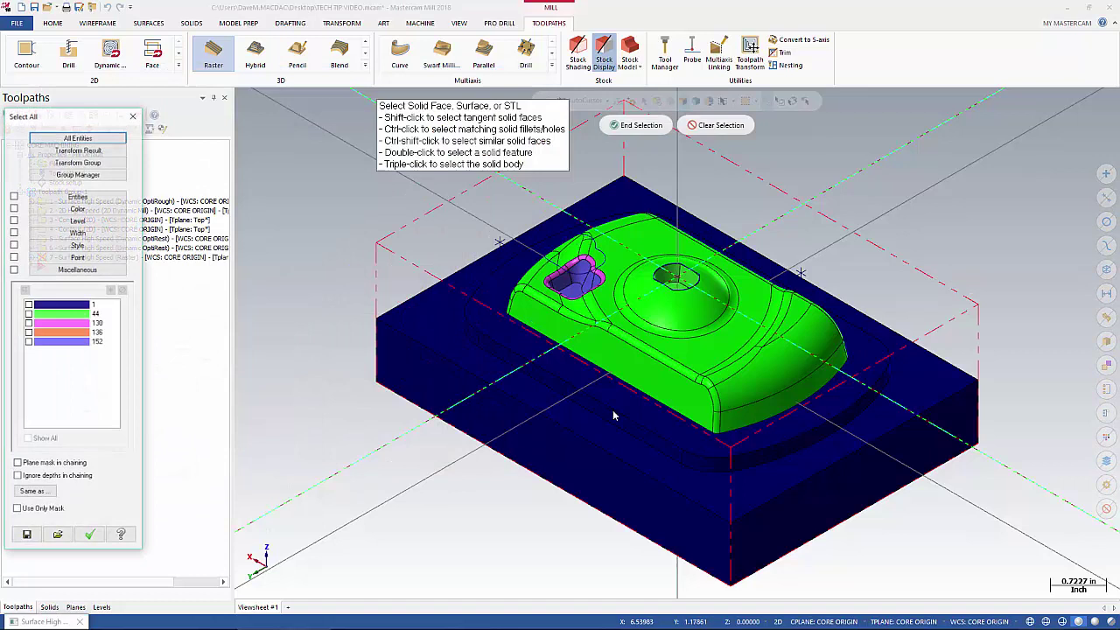
{"action": "left_click", "coordinate": [77, 341]}
{"action": "left_click", "coordinate": [86, 322]}
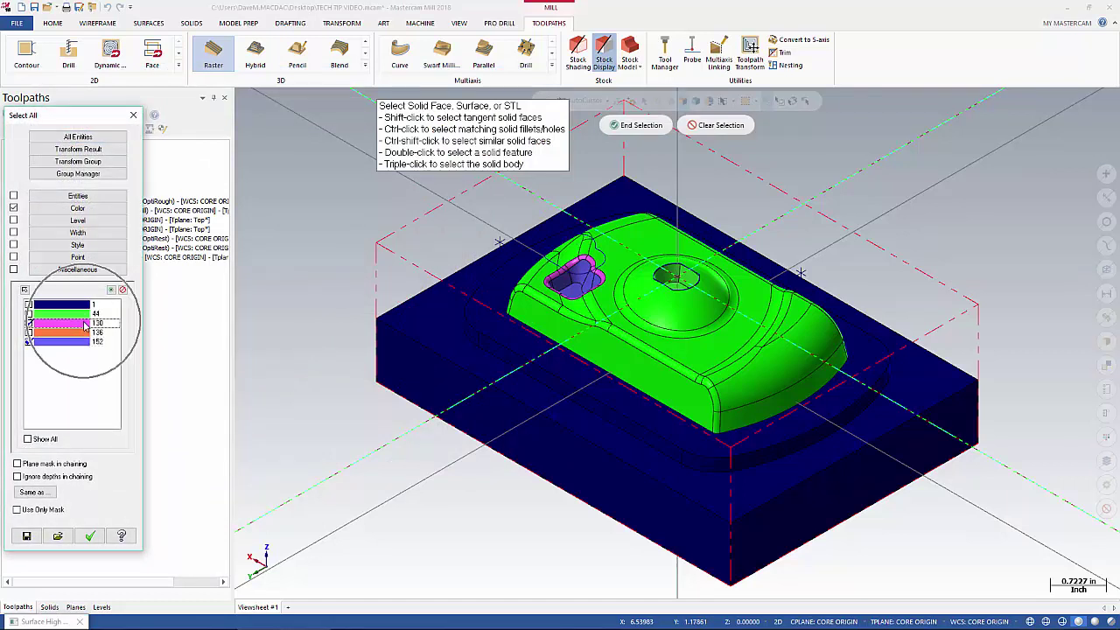
{"action": "left_click", "coordinate": [91, 538]}
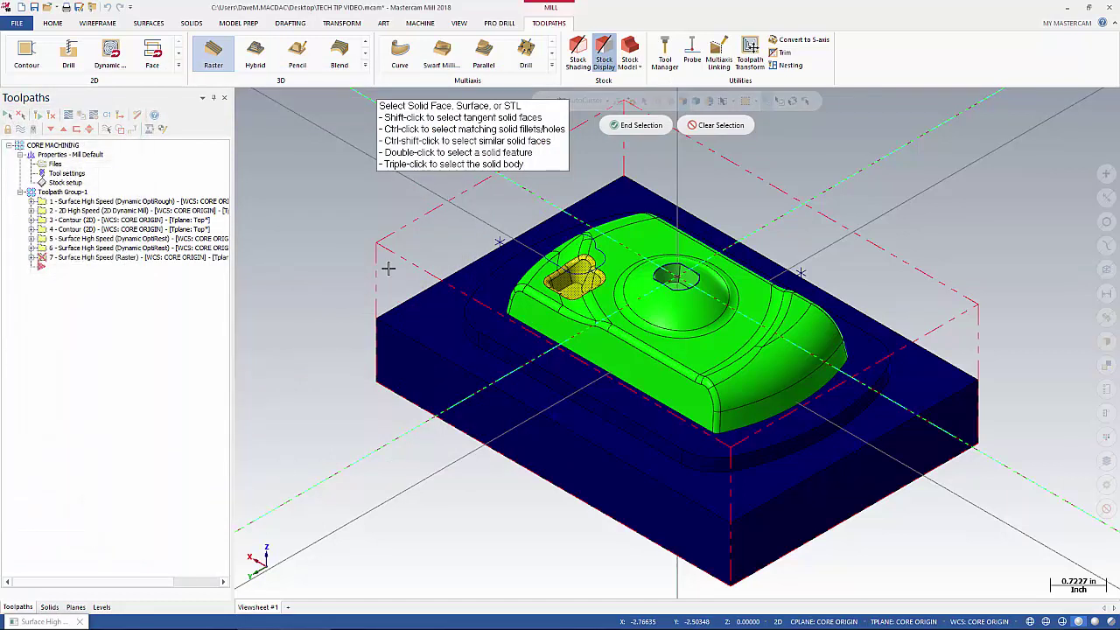
- Finish with 23 entities in Stock to Leave .005 and colour the group light orange
{"action": "left_click", "coordinate": [642, 127]}
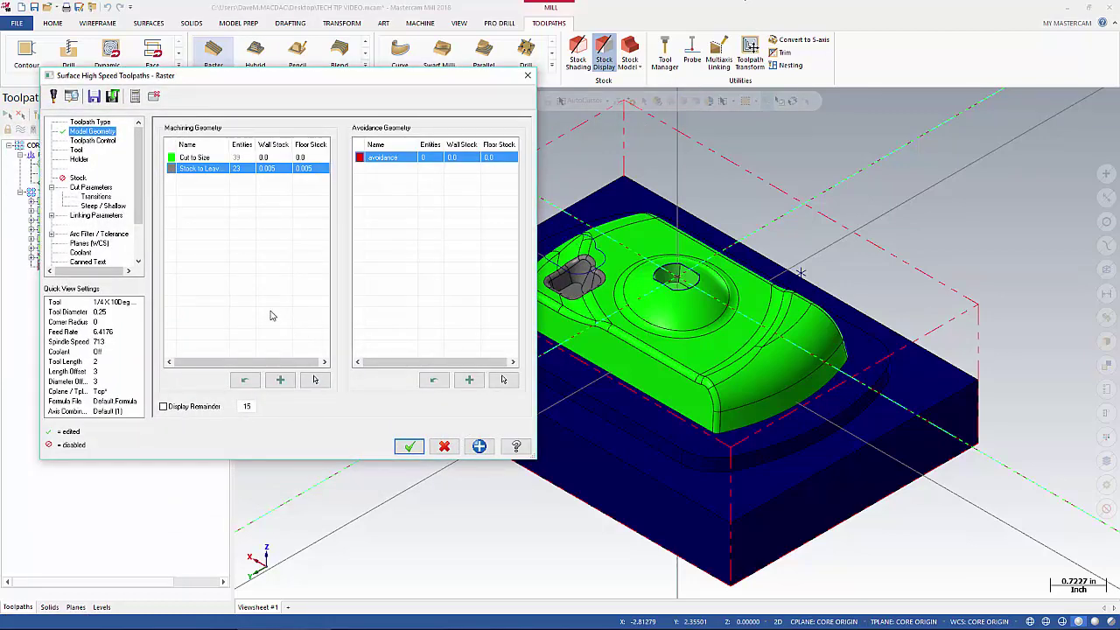
{"action": "left_click", "coordinate": [171, 168]}
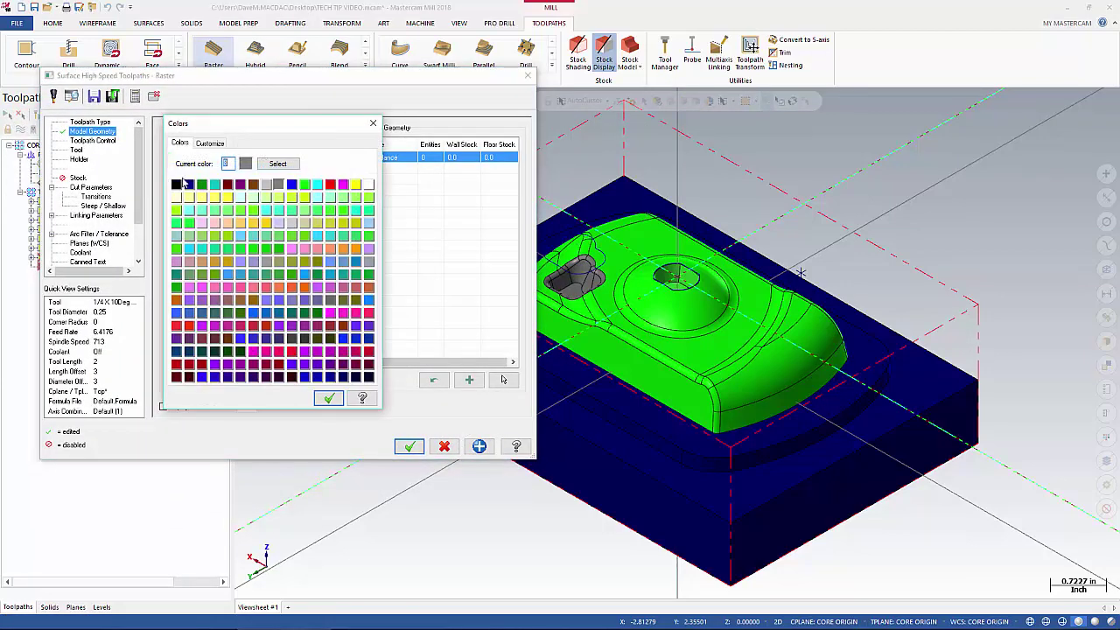
{"action": "left_click", "coordinate": [245, 224]}
{"action": "left_click", "coordinate": [329, 398]}
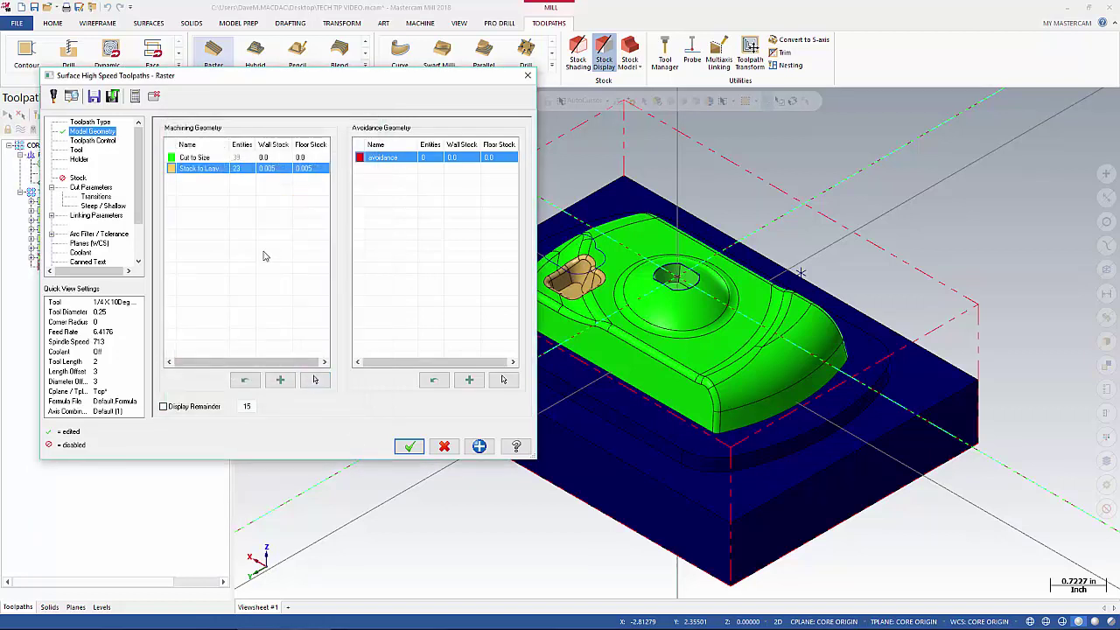
{"action": "left_click", "coordinate": [207, 158]}
{"action": "left_click", "coordinate": [204, 169]}
- Add a third group named 'Stock To Leave .00' with 0.01 wall and floor stock
{"action": "left_click", "coordinate": [280, 380]}
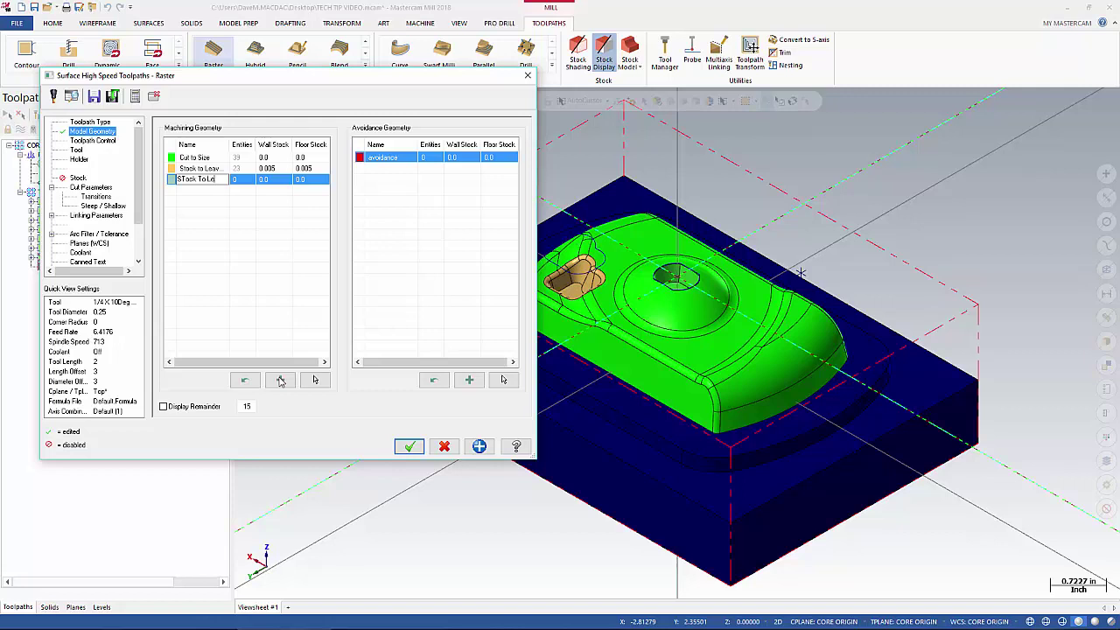
{"action": "type", "text": "STock To Leave .00"}
{"action": "left_click", "coordinate": [266, 180]}
{"action": "type", "text": ".01"}
{"action": "key", "text": "Return"}
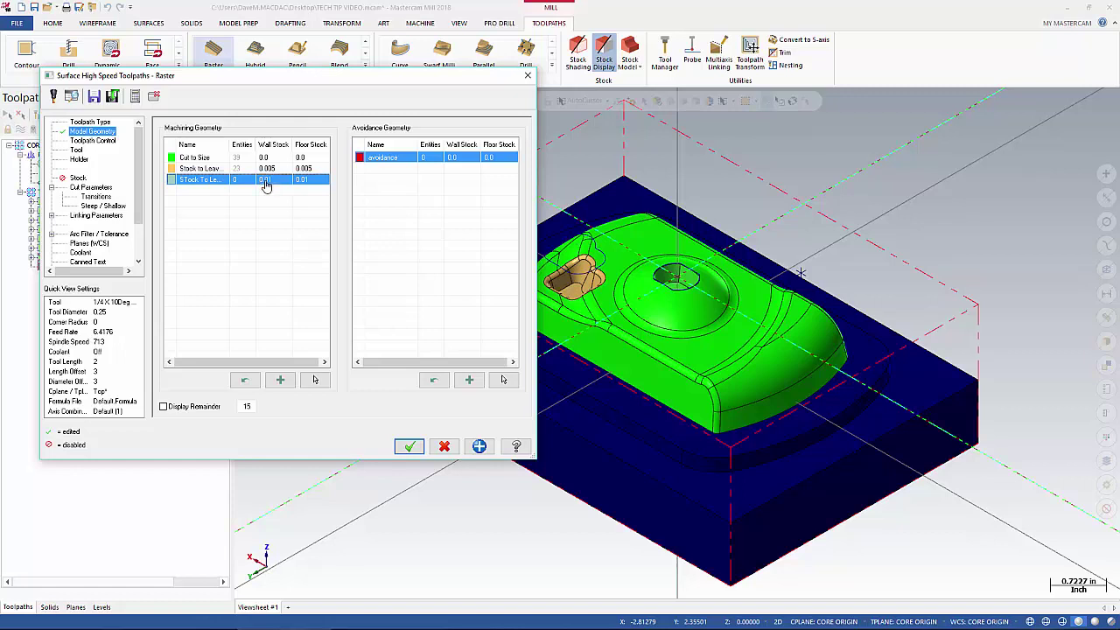
- Assign the five pocket faces inside the dome to the third Stock To Leave group
{"action": "left_click", "coordinate": [315, 381]}
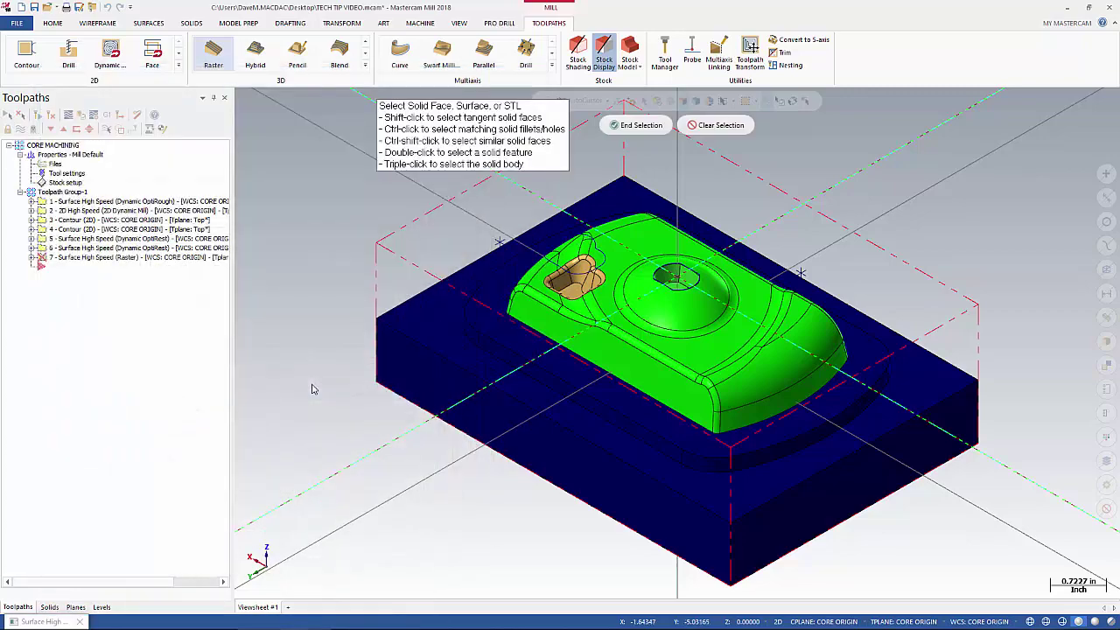
{"action": "middle_click_drag", "start_coordinate": [700, 292], "coordinate": [768, 202]}
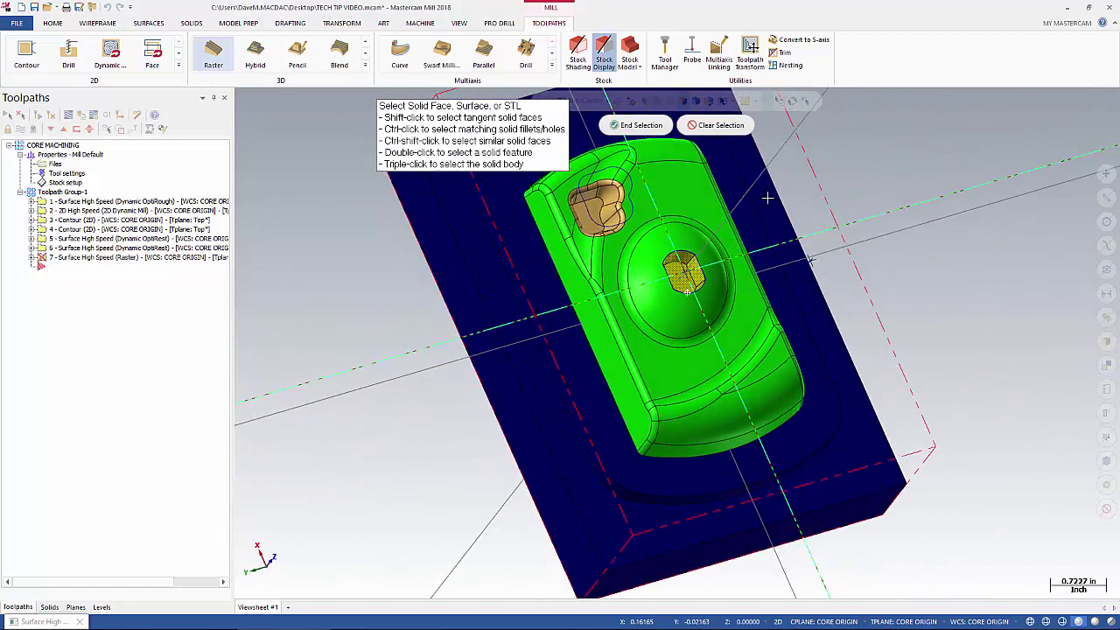
{"action": "left_click", "coordinate": [644, 128]}
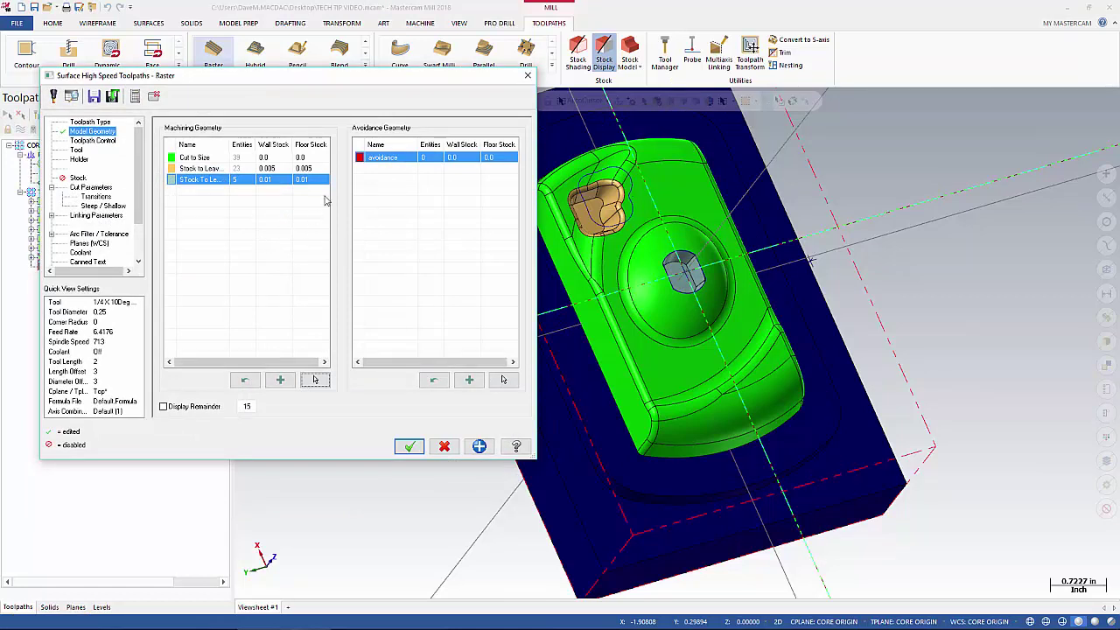
{"action": "left_click", "coordinate": [369, 165]}
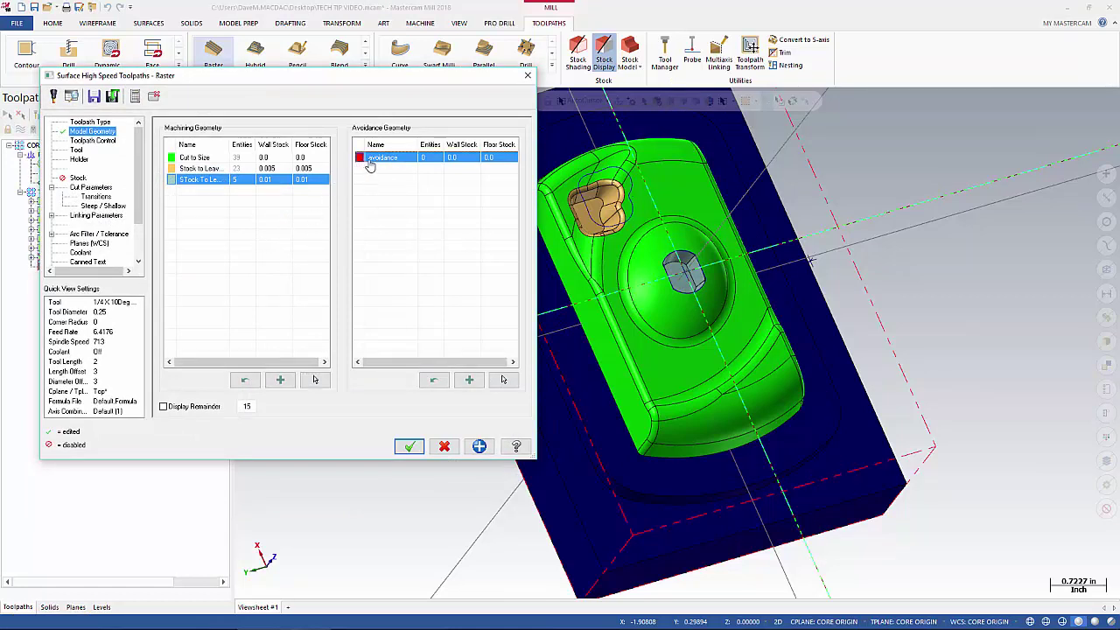
- Select the stock block by colour as avoidance geometry and give it 0.005 wall stock
{"action": "left_click", "coordinate": [501, 381]}
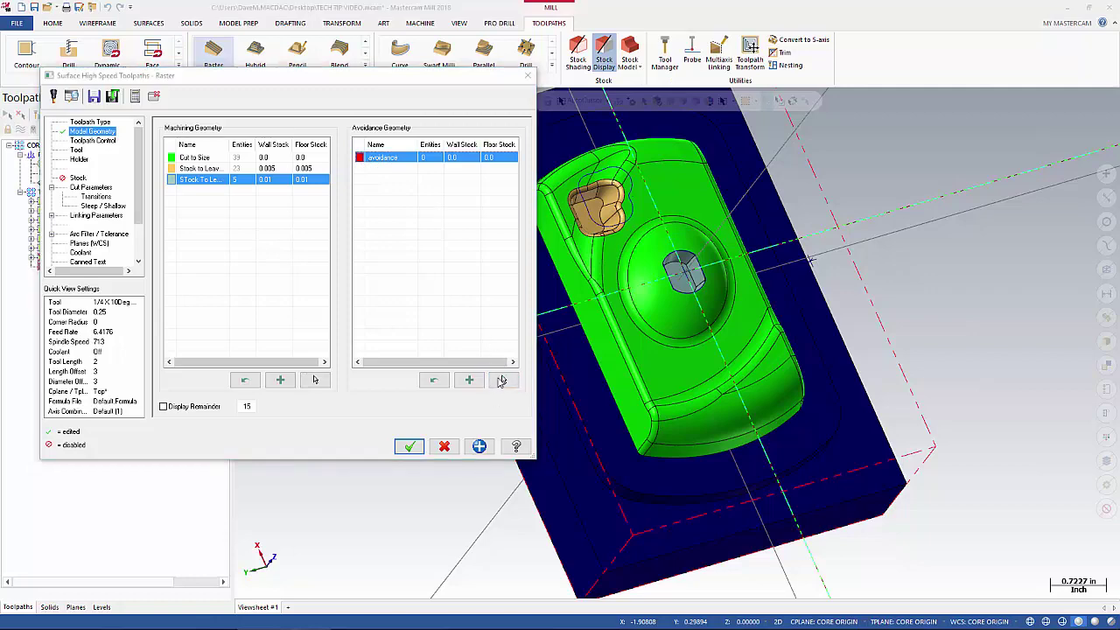
{"action": "left_click", "coordinate": [1105, 437]}
{"action": "double_click", "coordinate": [48, 306]}
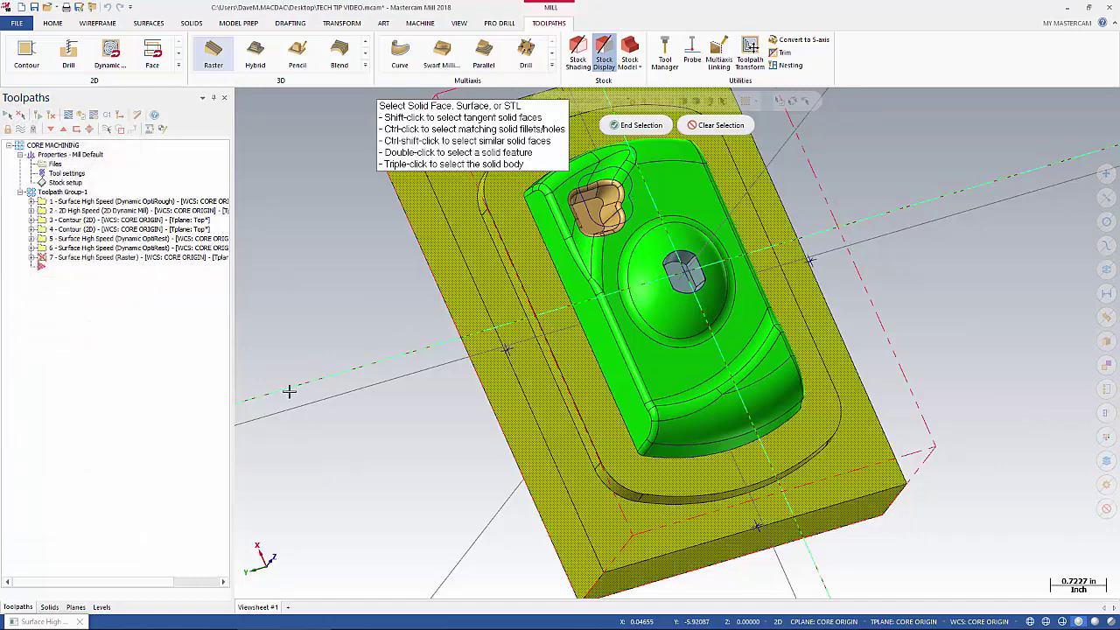
{"action": "key", "text": "Return"}
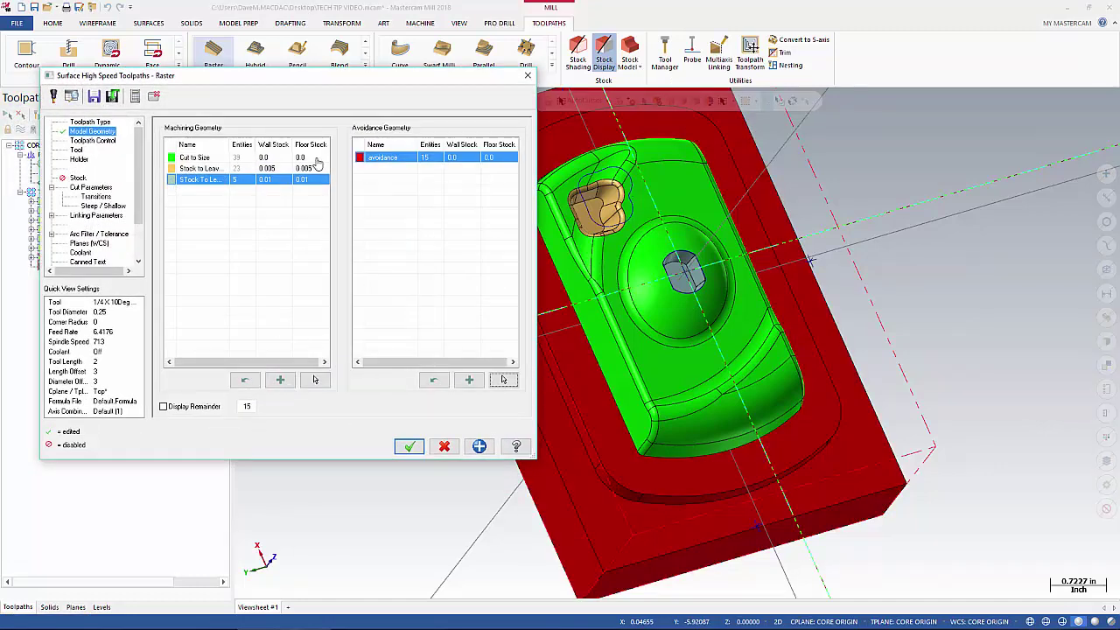
{"action": "double_click", "coordinate": [461, 158]}
{"action": "type", "text": ".005"}
{"action": "key", "text": "Return"}
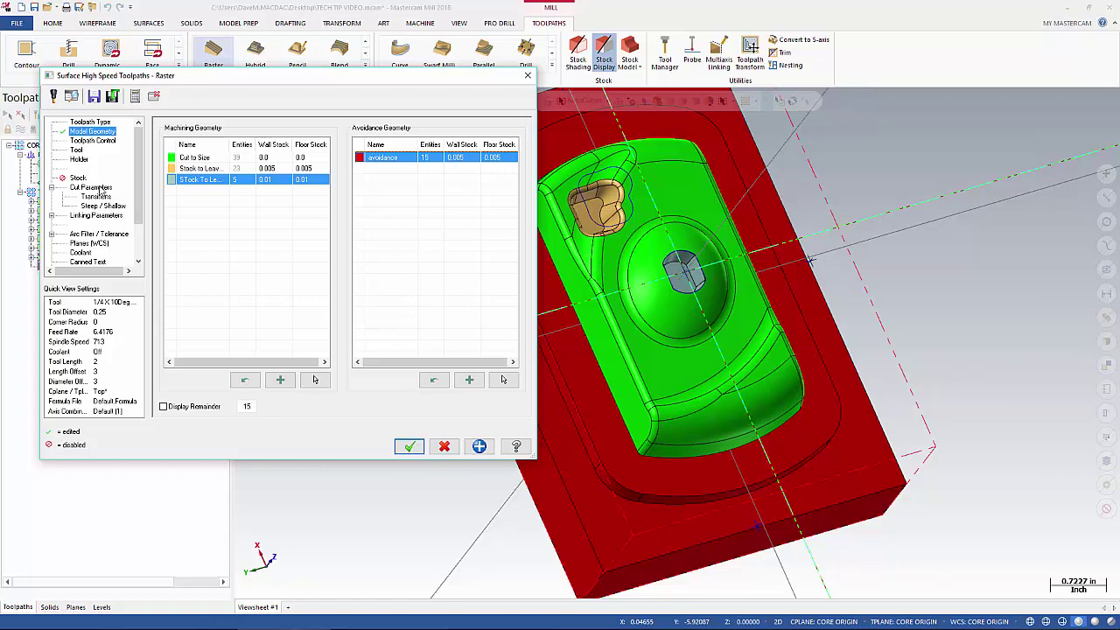
- Accept the raster cut parameters to create operation 7, then run its backplot across the part
{"action": "left_click", "coordinate": [91, 188]}
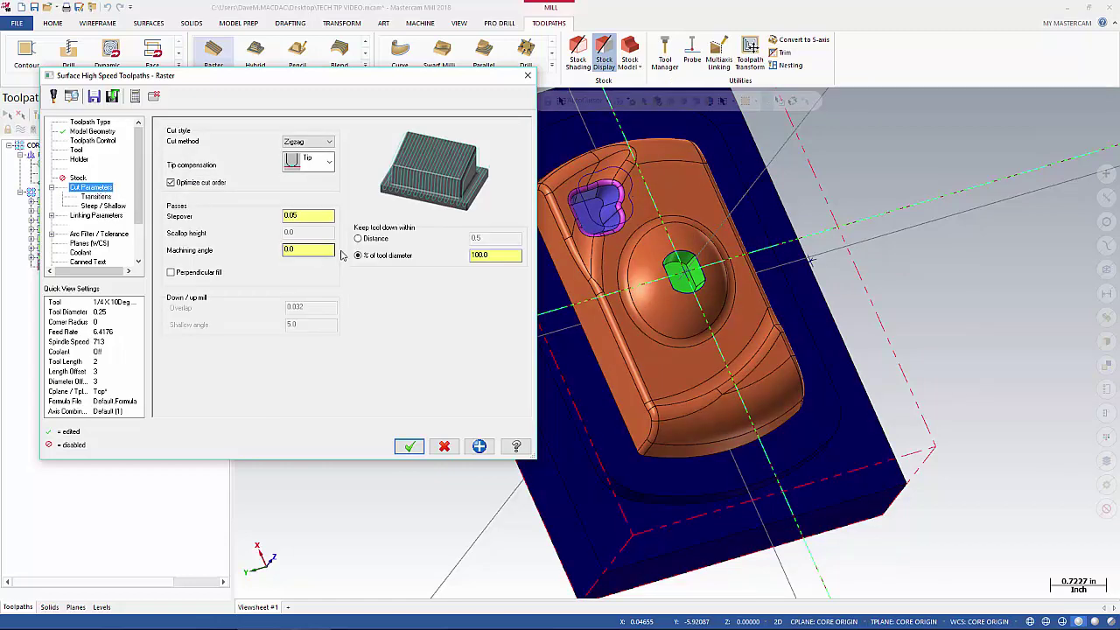
{"action": "key", "text": "Return"}
{"action": "key", "text": "alt+t"}
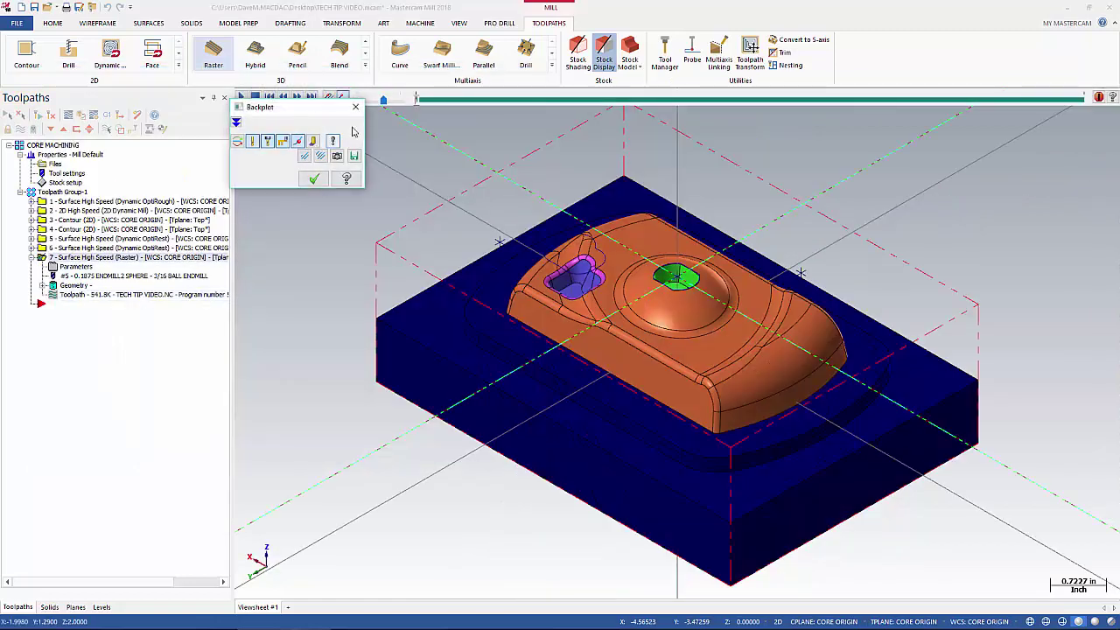
{"action": "mouse_move", "coordinate": [418, 101]}
{"action": "left_mouse_down"}
{"action": "mouse_move", "coordinate": [725, 146]}
{"action": "mouse_move", "coordinate": [1015, 226]}
{"action": "mouse_move", "coordinate": [1083, 270]}
{"action": "left_mouse_up"}
{"action": "left_click", "coordinate": [313, 178]}
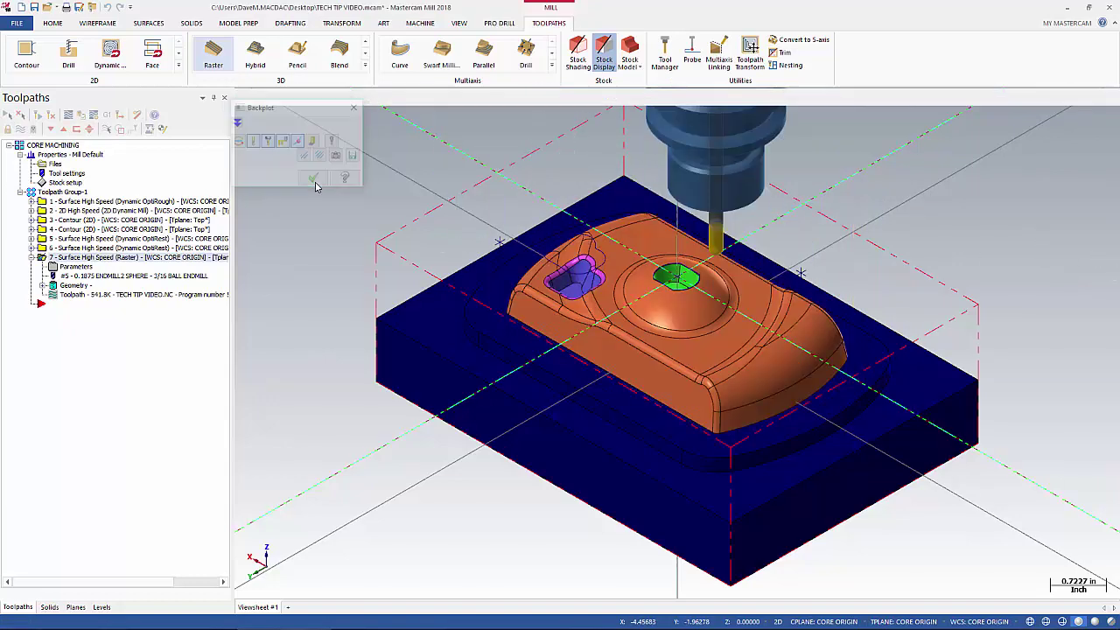
- Zoom into the part and replay the raster toolpath backplot up close
{"action": "right_click", "coordinate": [568, 236]}
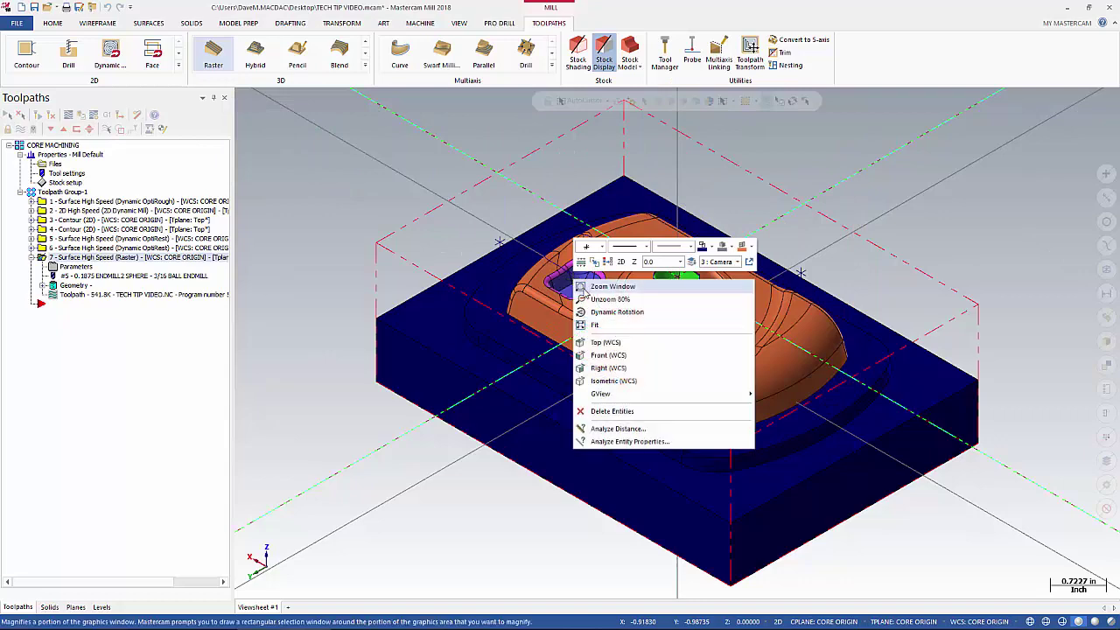
{"action": "left_click", "coordinate": [603, 284]}
{"action": "left_click_drag", "start_coordinate": [482, 185], "coordinate": [806, 430]}
{"action": "left_click", "coordinate": [805, 430]}
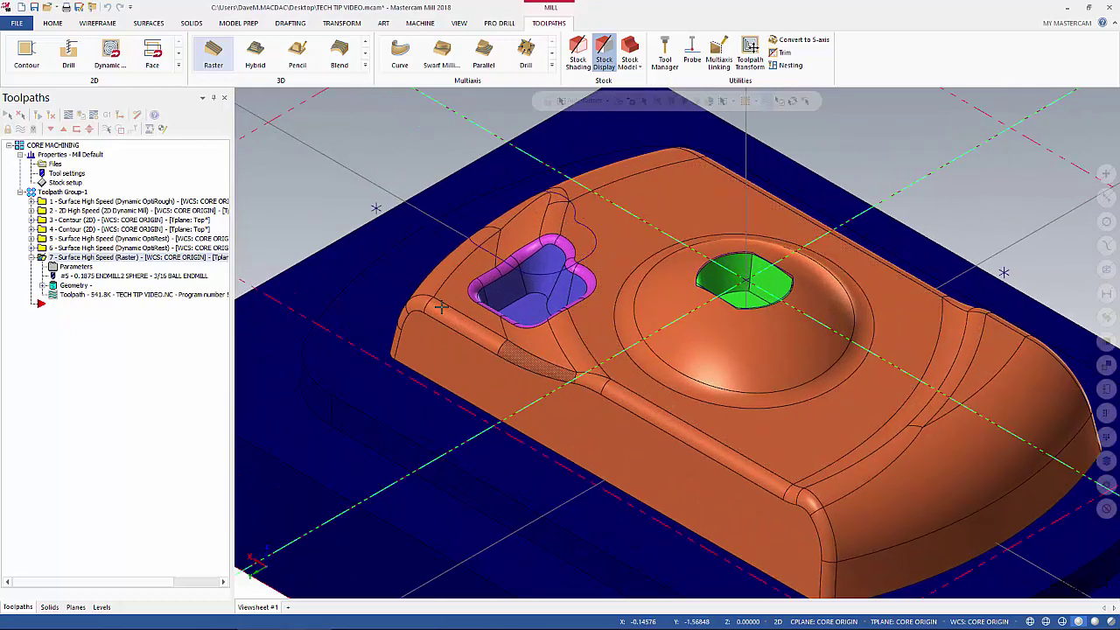
{"action": "left_click", "coordinate": [68, 115]}
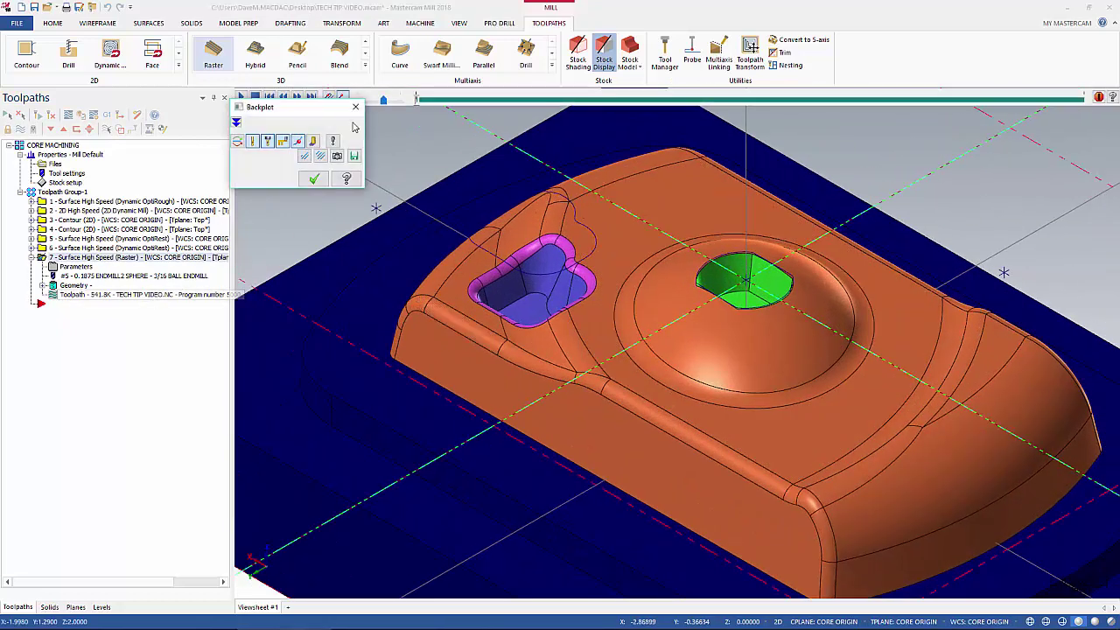
{"action": "left_click_drag", "start_coordinate": [415, 105], "coordinate": [1095, 173]}
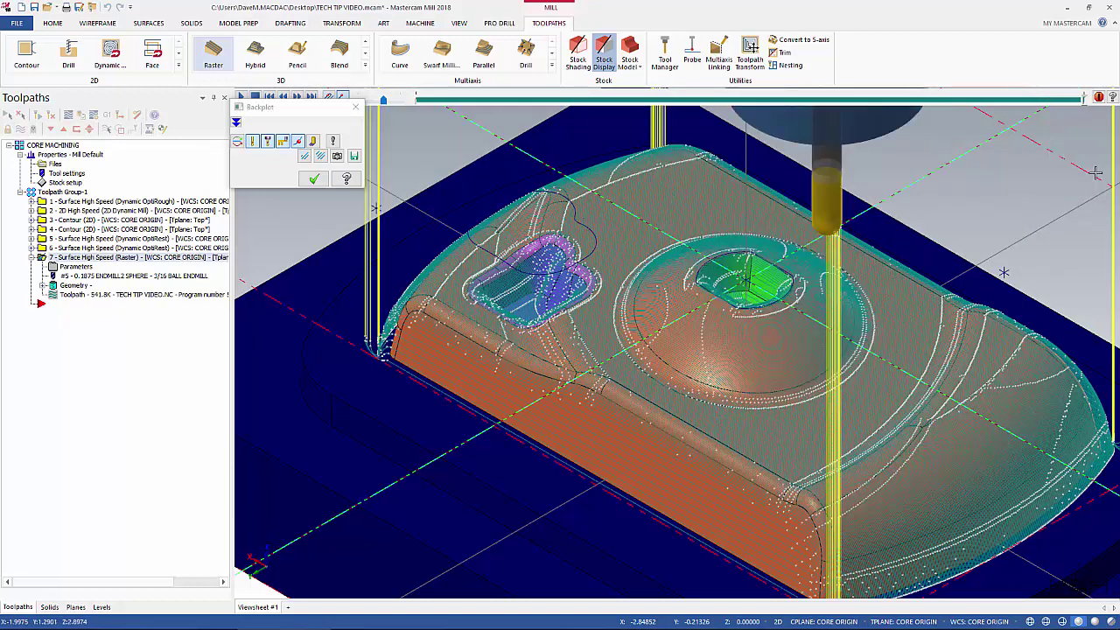
{"action": "left_click", "coordinate": [314, 178]}
- Fit the part and stock in view and select all operations in Toolpath Group-1
{"action": "right_click", "coordinate": [300, 189]}
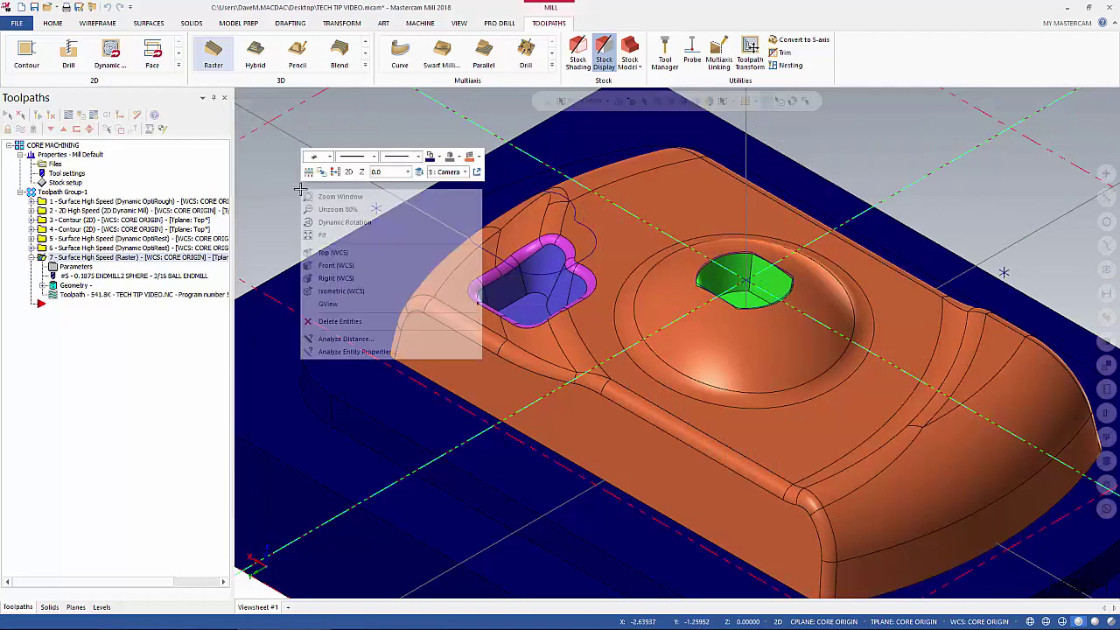
{"action": "left_click", "coordinate": [322, 234]}
{"action": "left_click", "coordinate": [61, 191]}
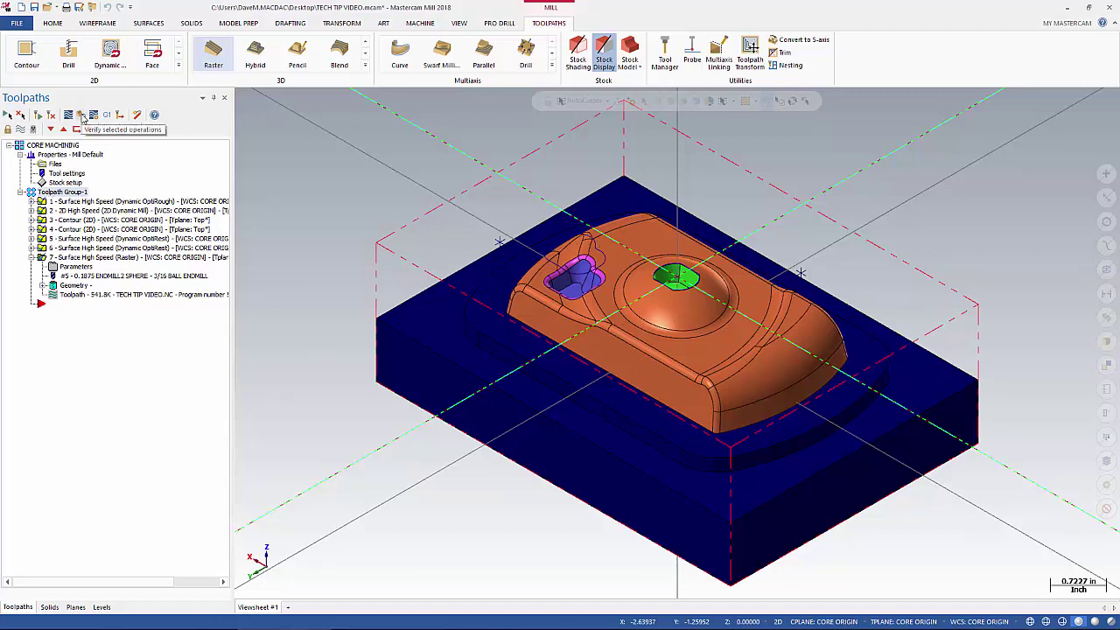
- Verify all seven selected operations in Mastercam Simulator
{"action": "left_click", "coordinate": [80, 114]}
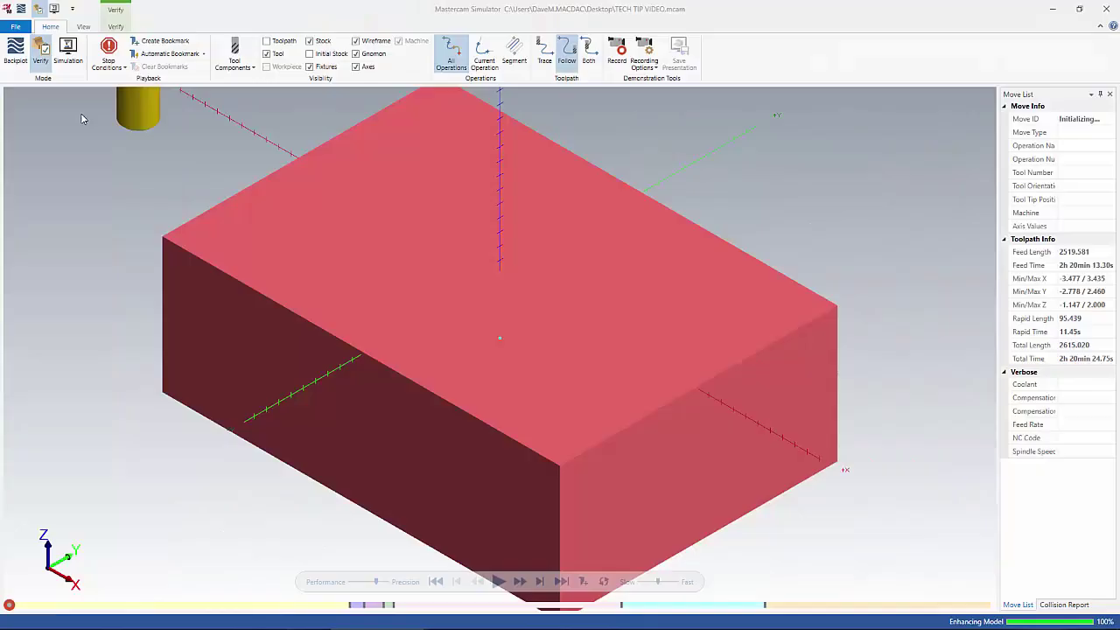